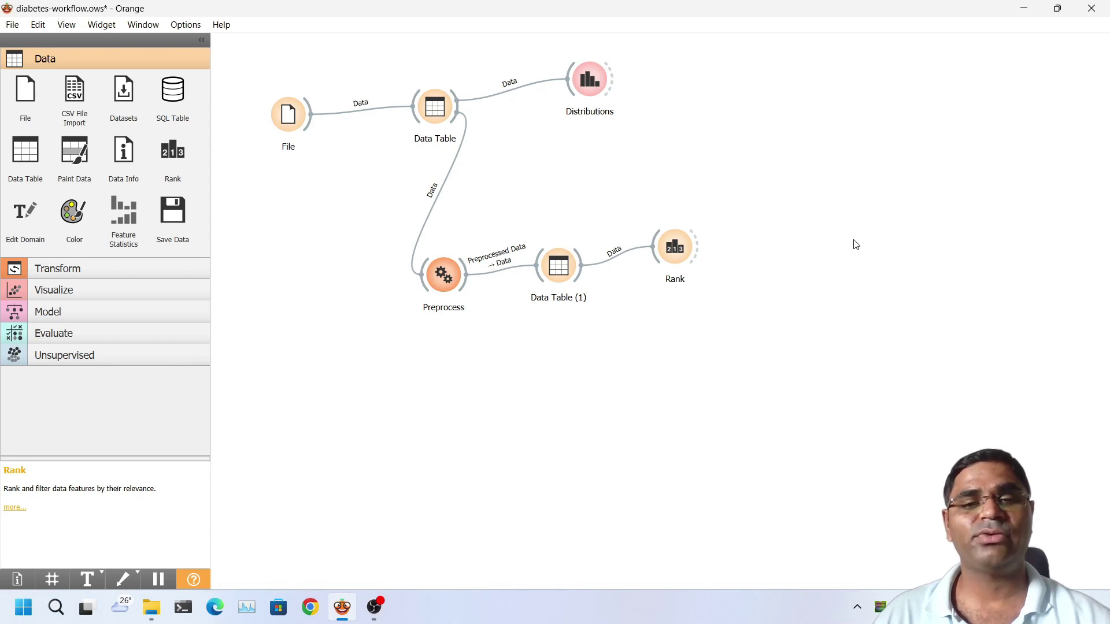
- Move the Preprocess, Data Table (1) and Rank group up close beside Data Table
drag(818, 201, 390, 401)
drag(444, 275, 521, 166)
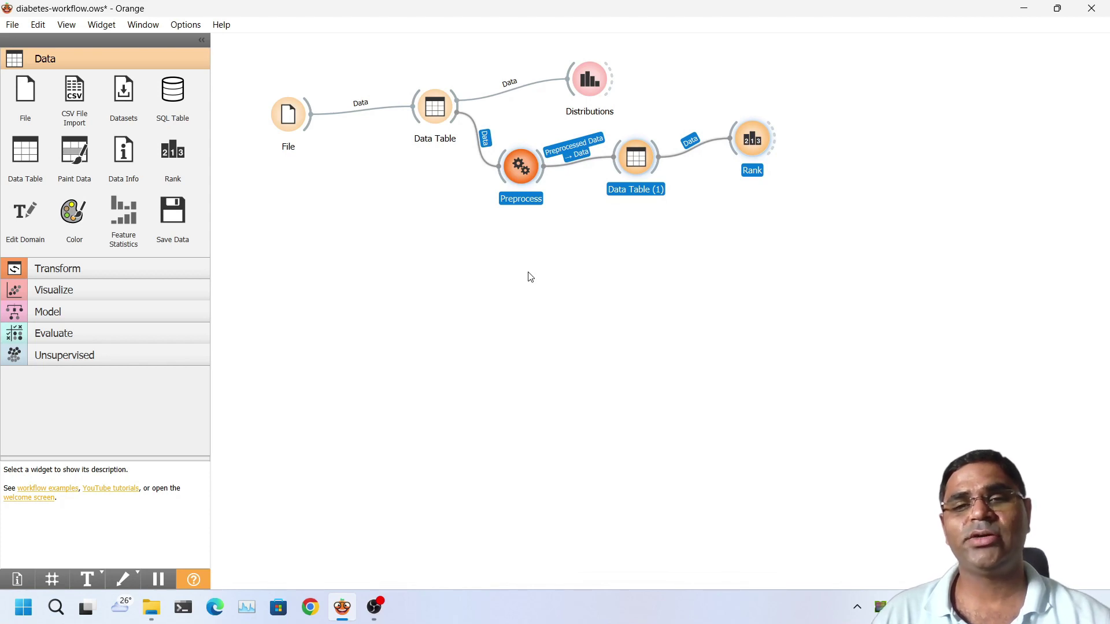
click(532, 252)
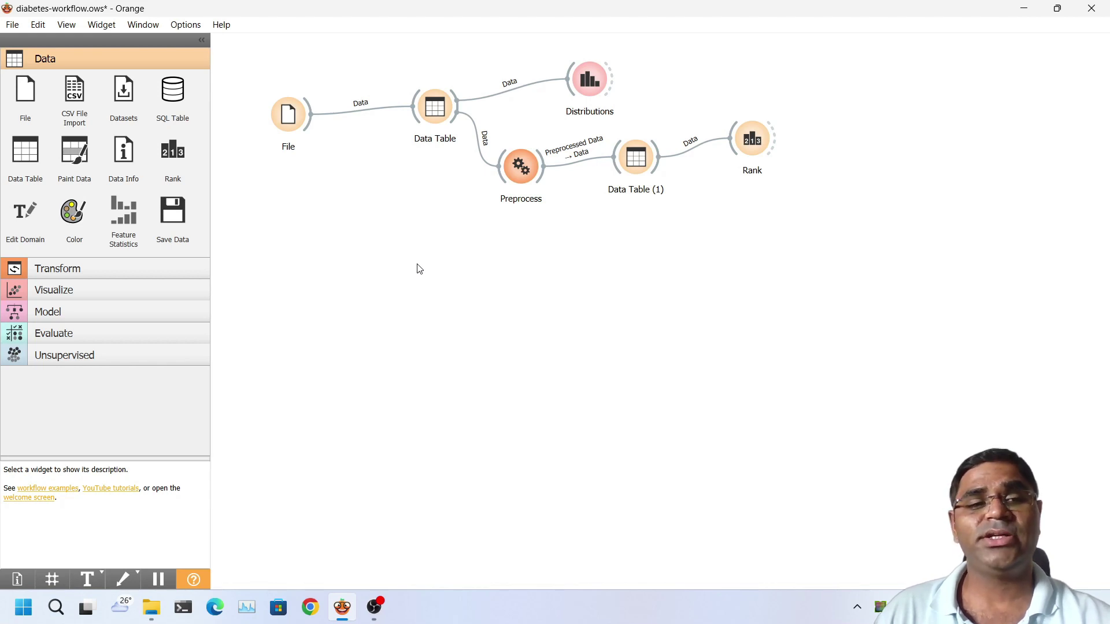
- Place a Select Columns widget from Transform, link Preprocess into it, and open its settings
click(183, 270)
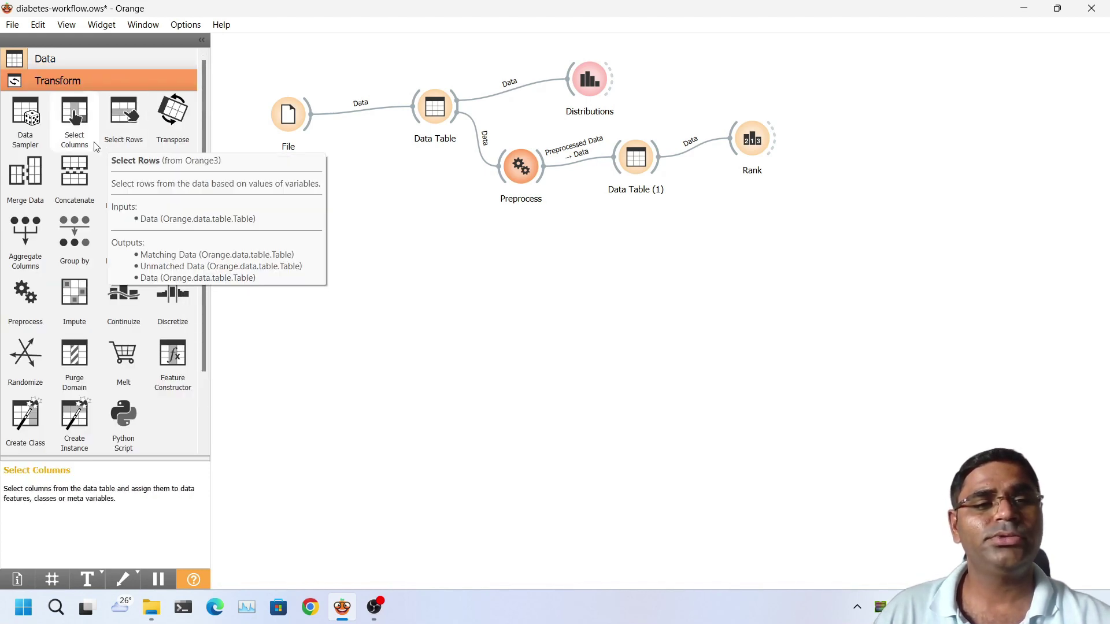
drag(80, 118, 591, 246)
drag(545, 168, 569, 248)
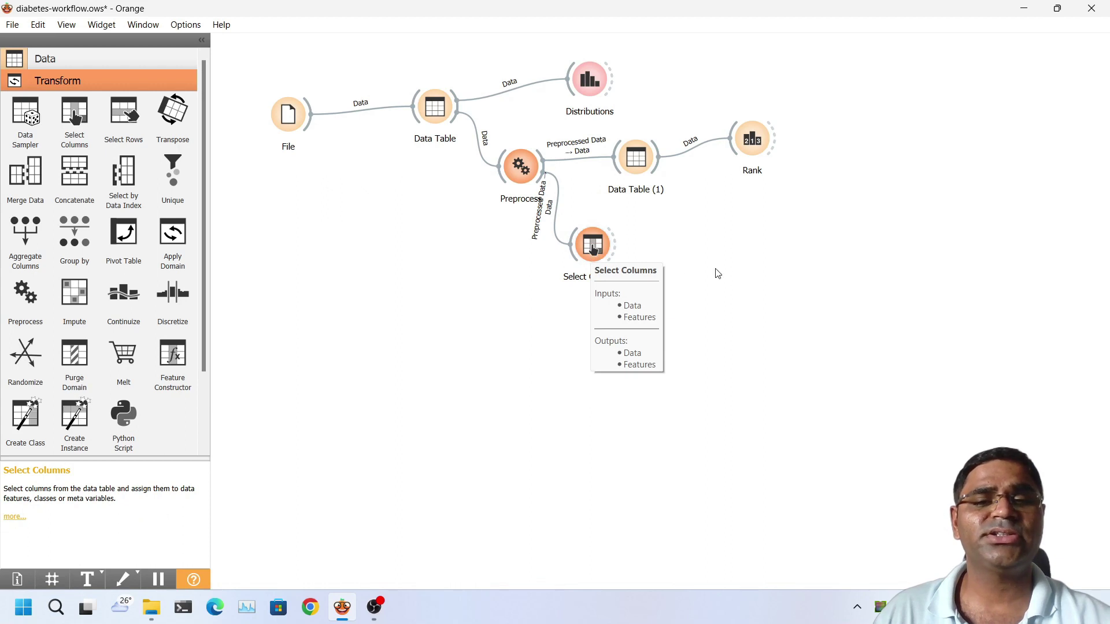
drag(592, 267, 614, 266)
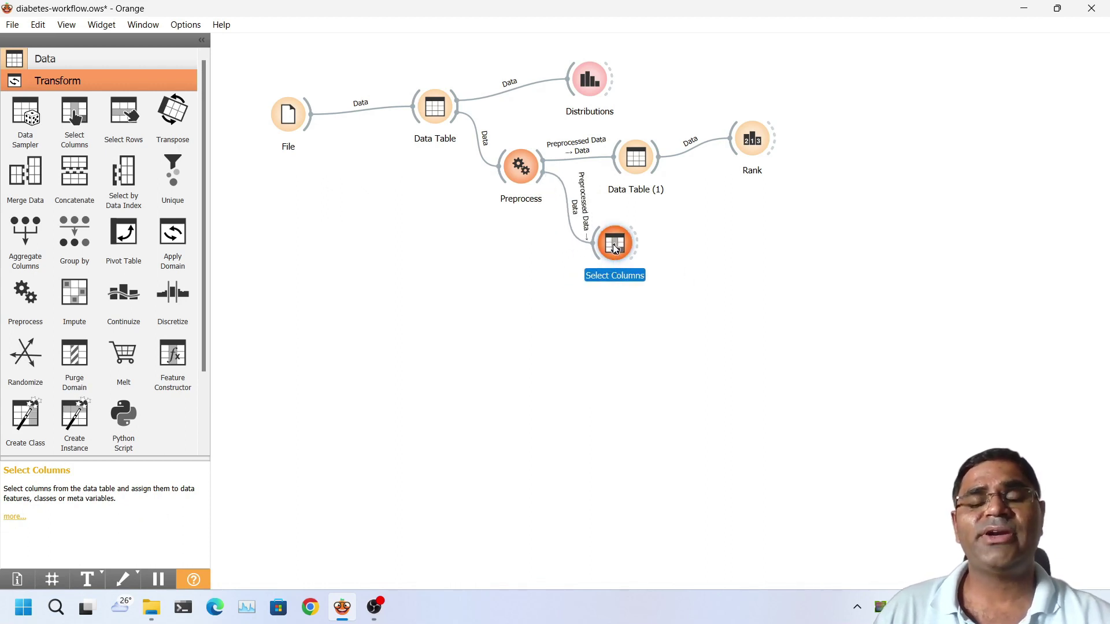
mouse_move(616, 248)
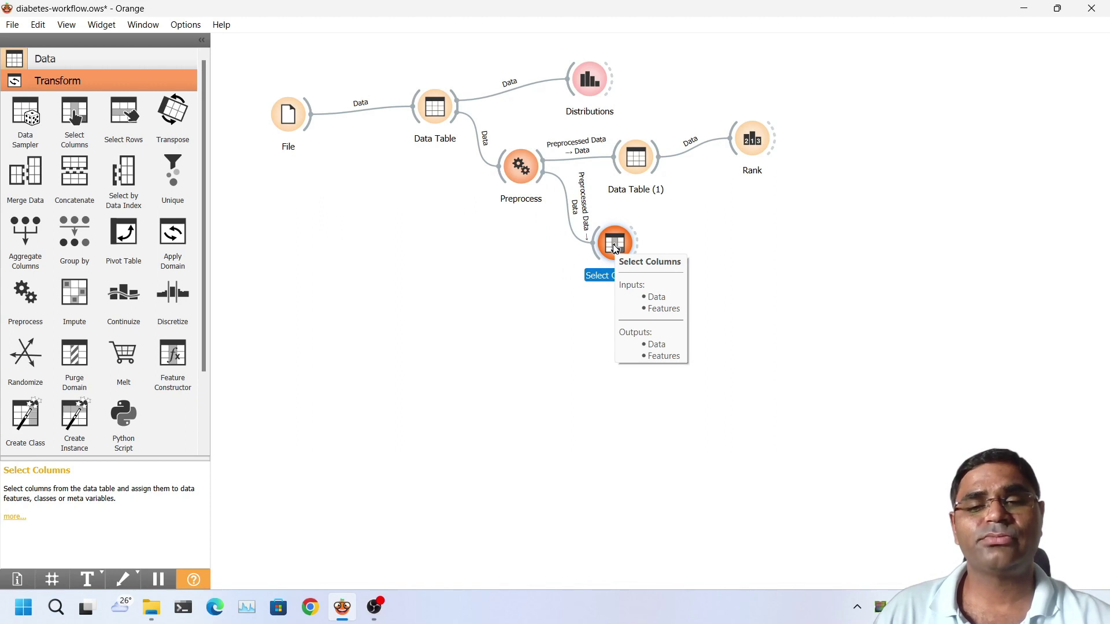
double_click(616, 249)
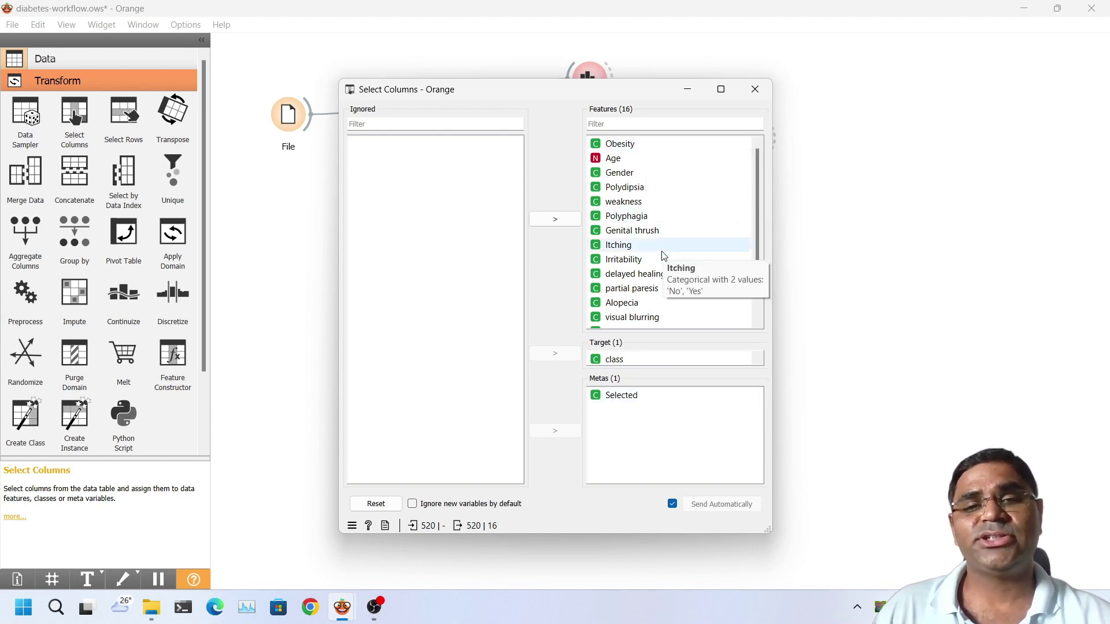
- Review the 16 Select Columns features and move class from Target to Ignored
scroll(664, 256, down, 1)
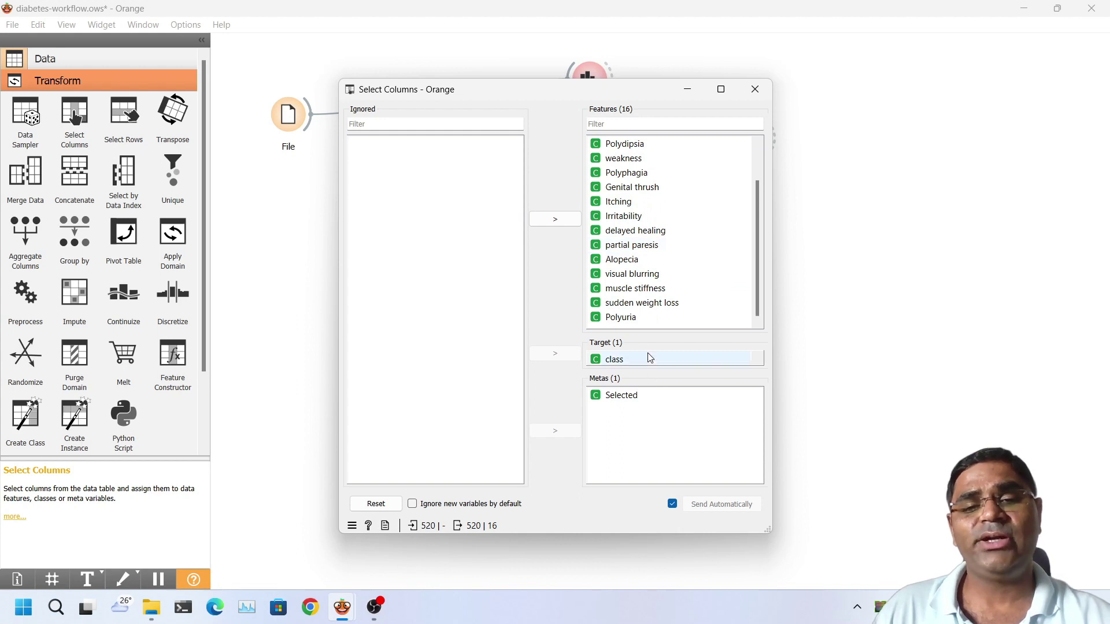
mouse_move(648, 355)
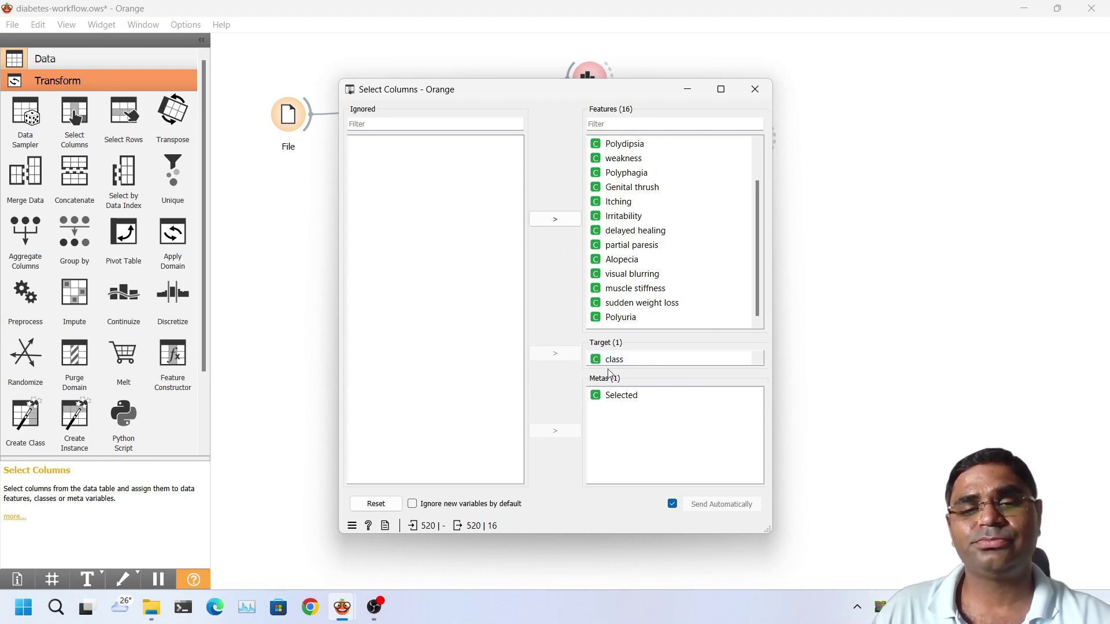
drag(613, 361, 456, 286)
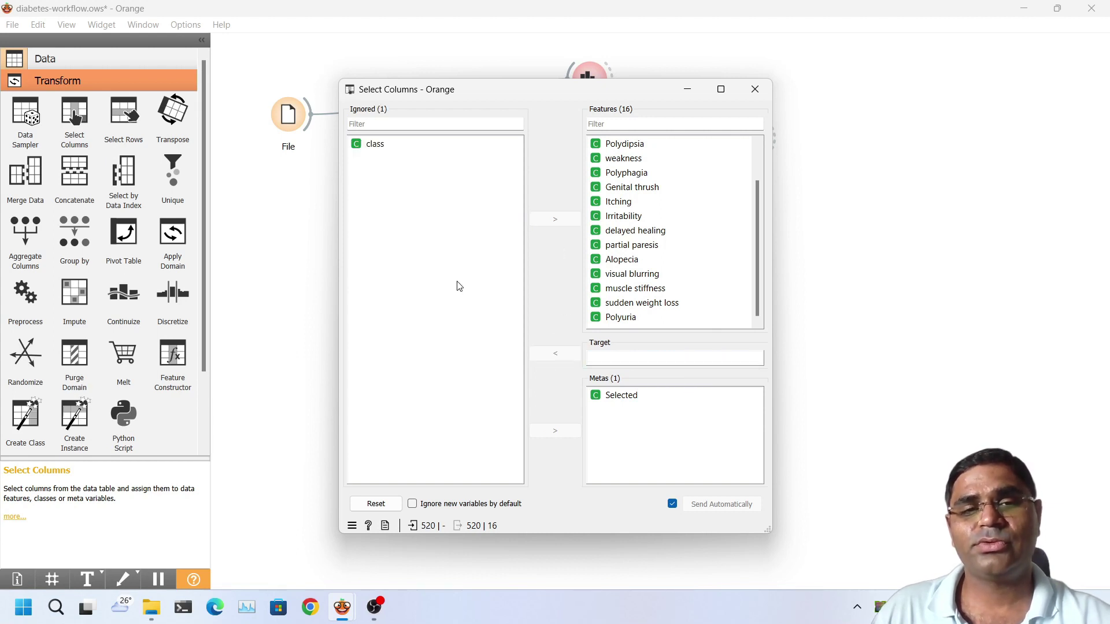
- Restore class as the target variable and place weakness after delayed healing in Features
click(380, 149)
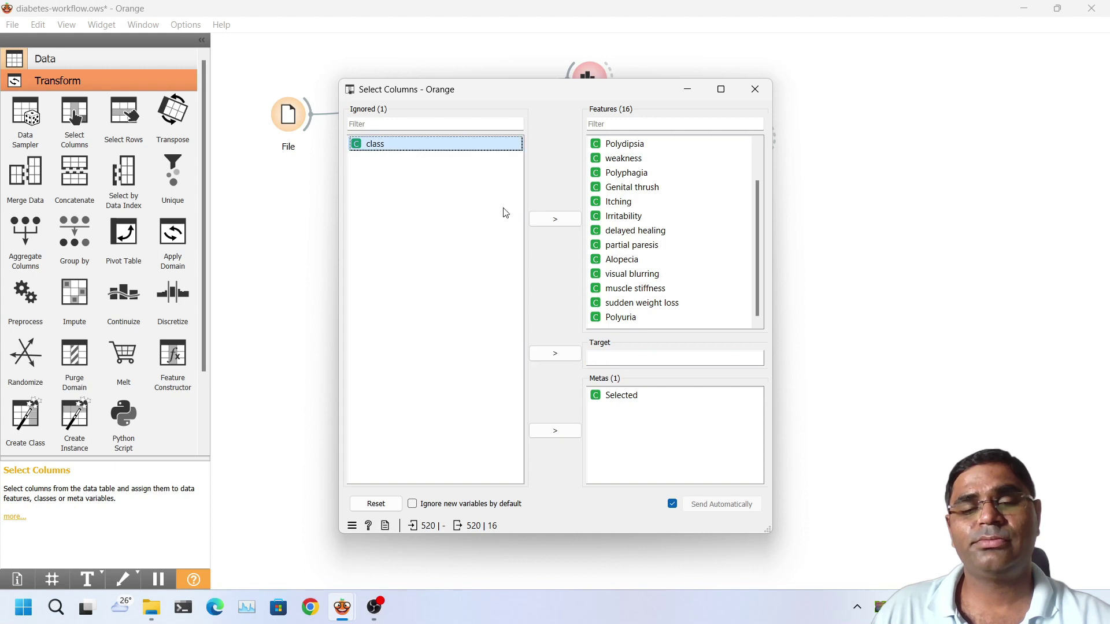
click(549, 219)
scroll(685, 312, down, 1)
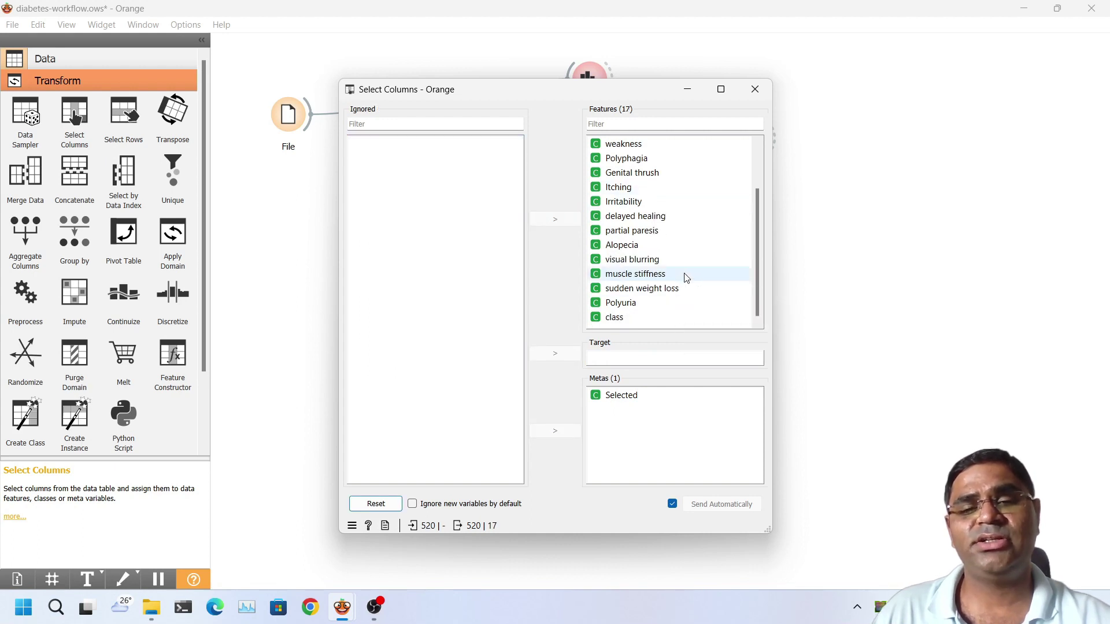
click(668, 318)
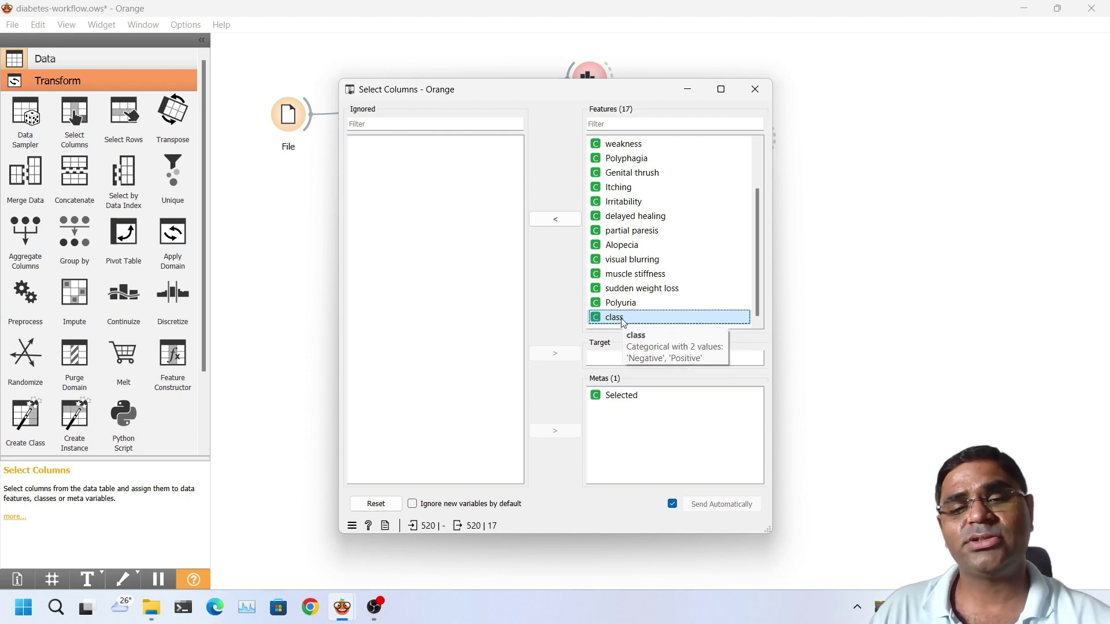
drag(619, 324, 602, 359)
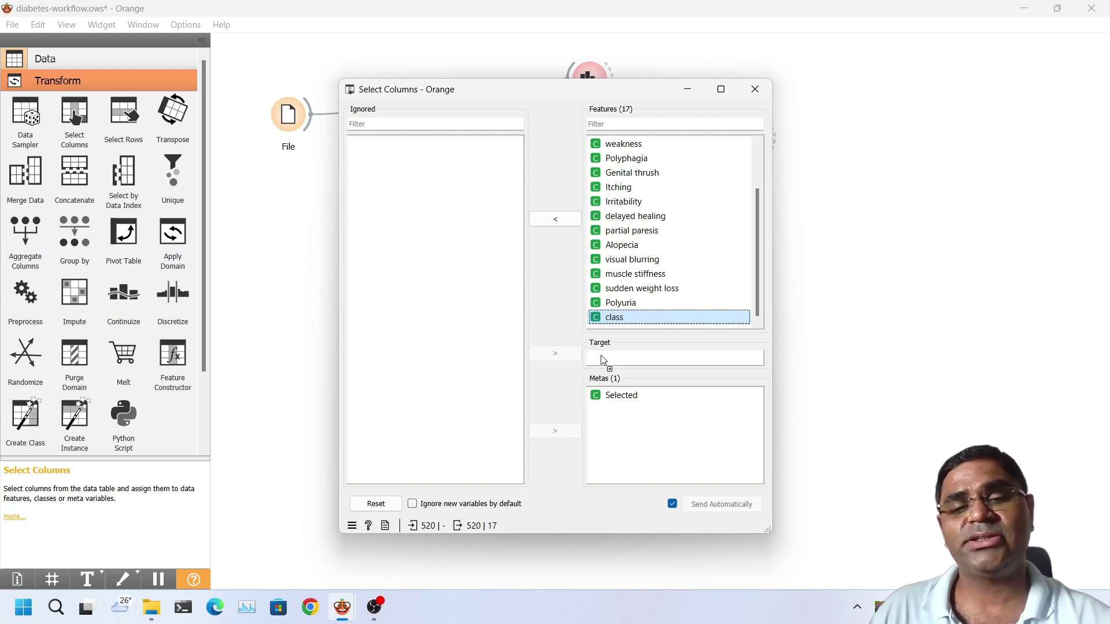
drag(602, 360, 602, 360)
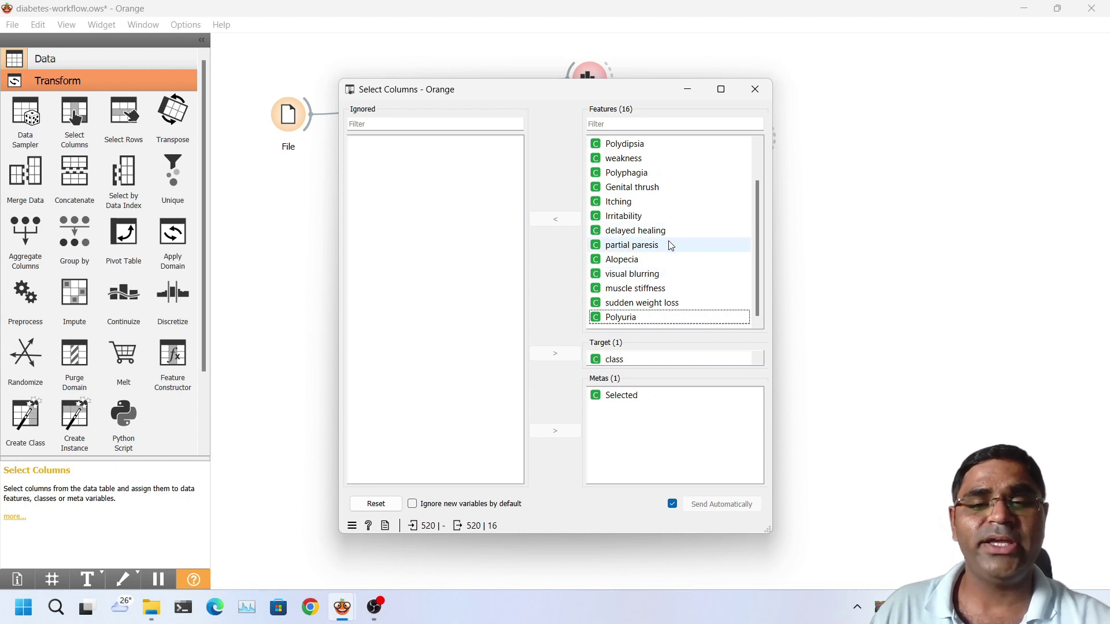
scroll(678, 256, up, 1)
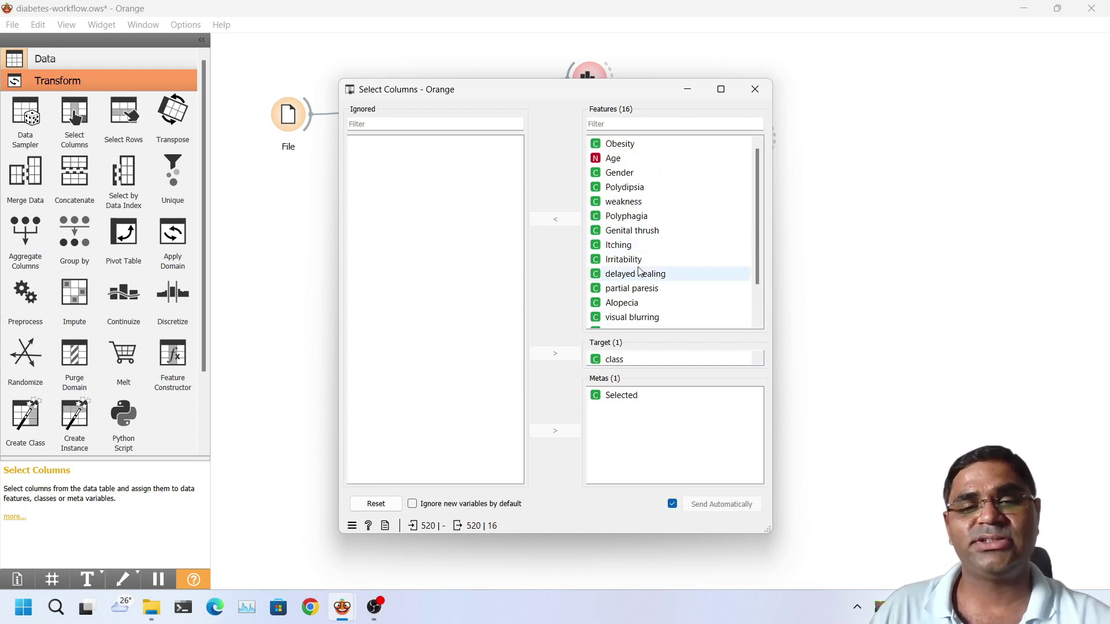
drag(623, 201, 634, 281)
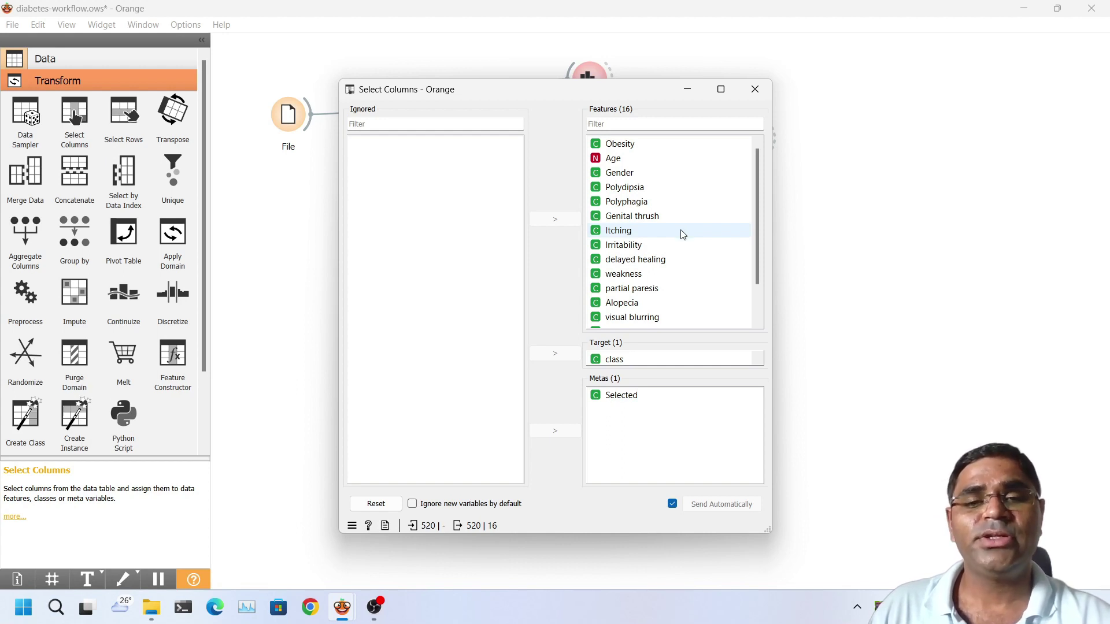
- Move Itching to follow delayed healing in Features, then close Select Columns
drag(673, 232, 488, 268)
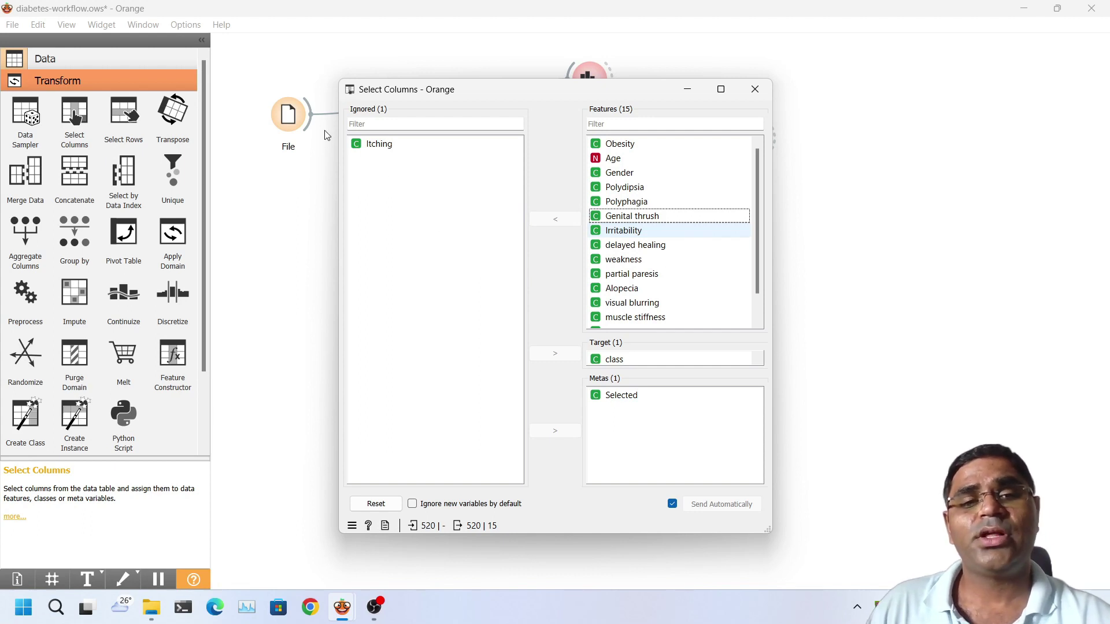
mouse_move(358, 145)
mouse_down()
mouse_move(539, 198)
mouse_move(670, 256)
mouse_up()
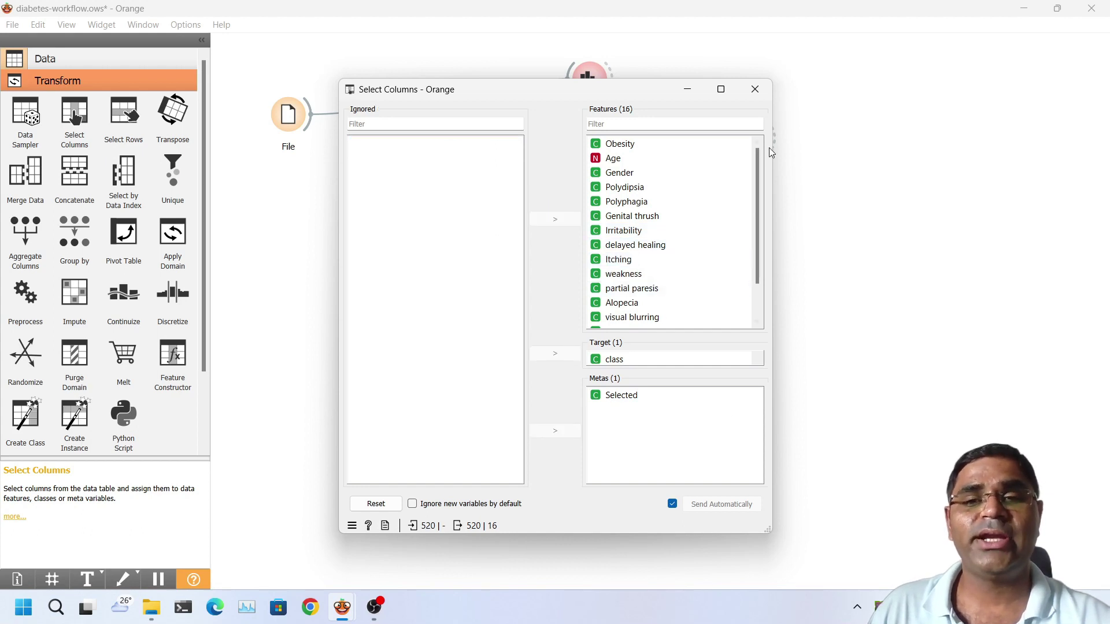
click(755, 93)
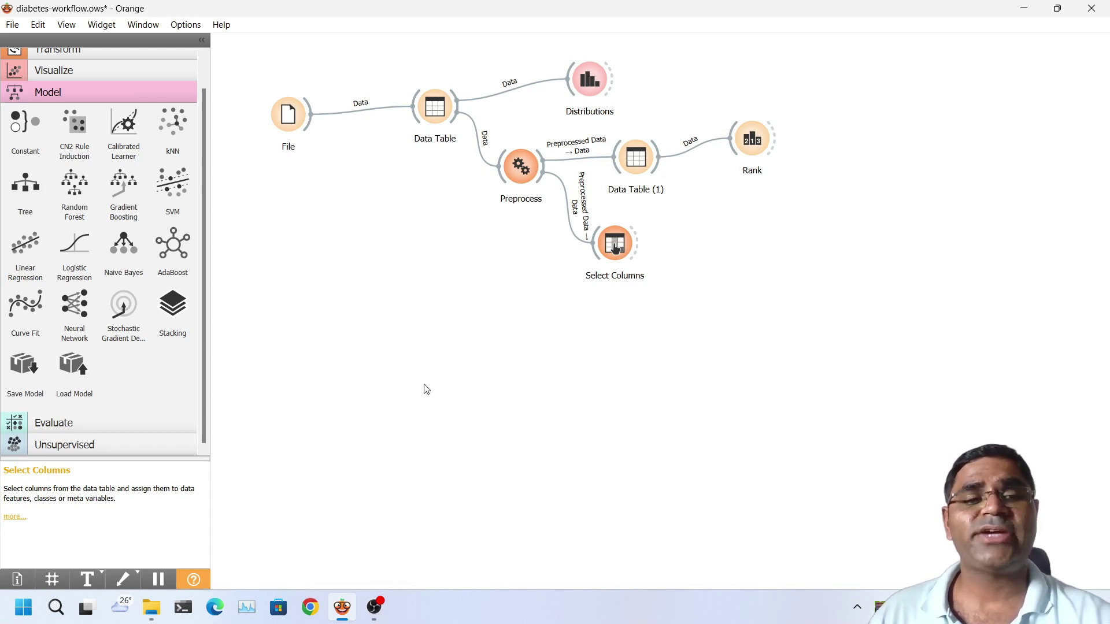
- Add a Random Forest learner and arrange it below Select Columns
drag(67, 186, 483, 321)
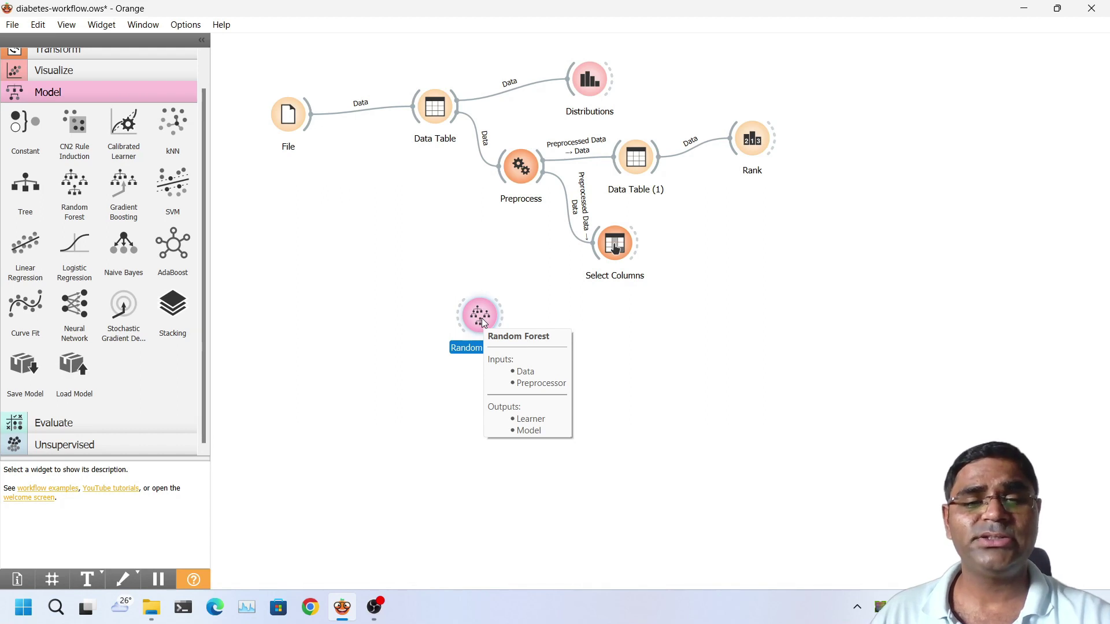
drag(482, 319, 497, 338)
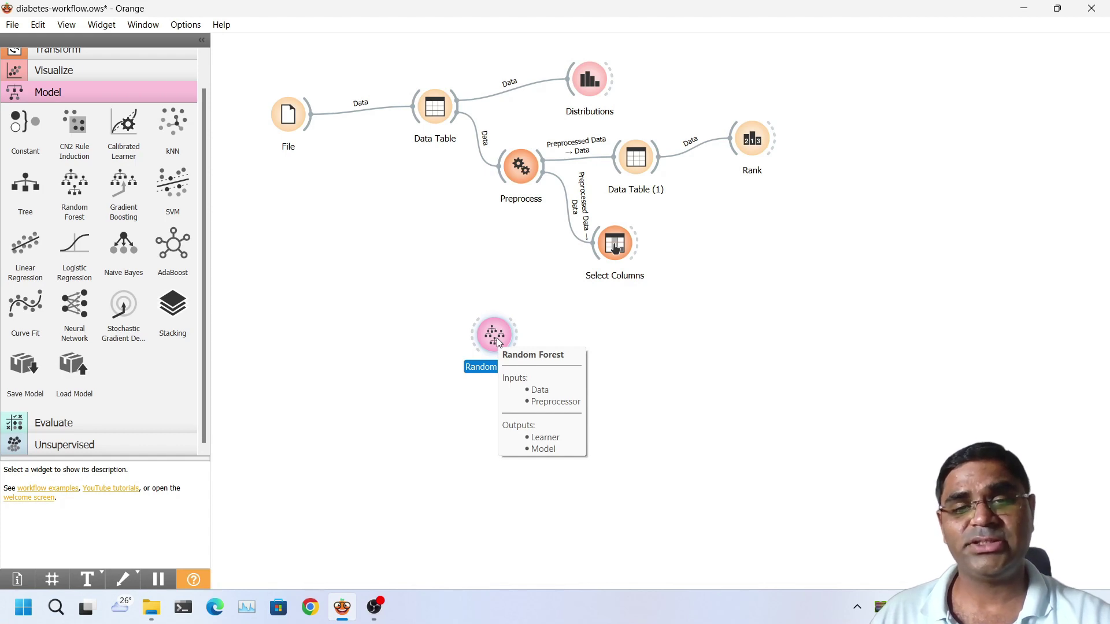
drag(497, 338, 572, 359)
drag(615, 243, 564, 275)
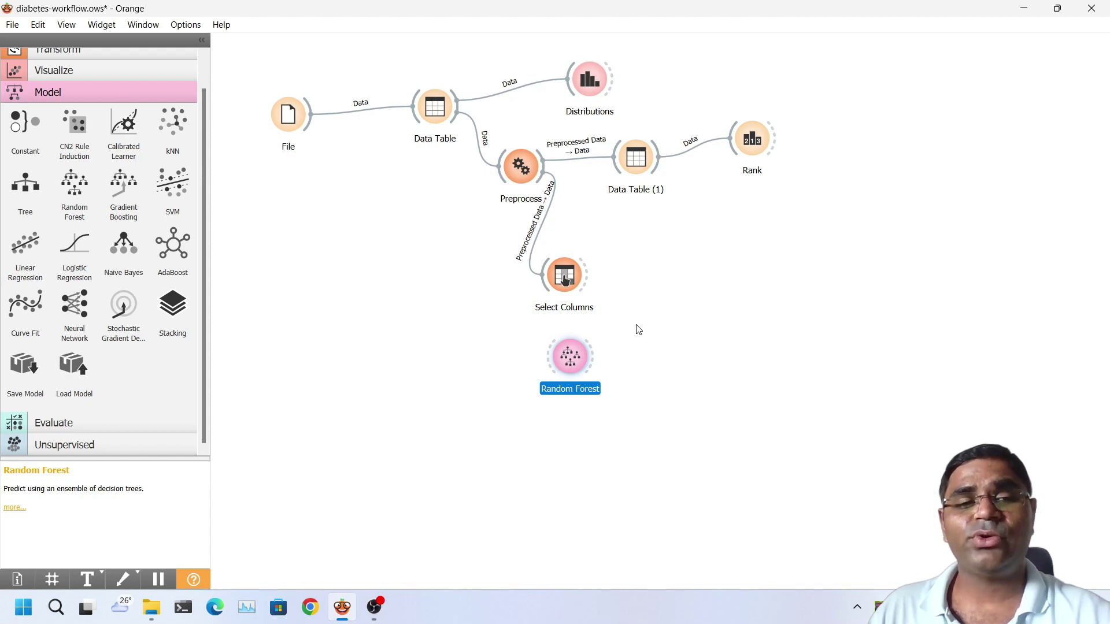
- Link Select Columns into Random Forest and view its settings: 10 trees, minimum subset 5
click(590, 282)
drag(590, 282, 650, 378)
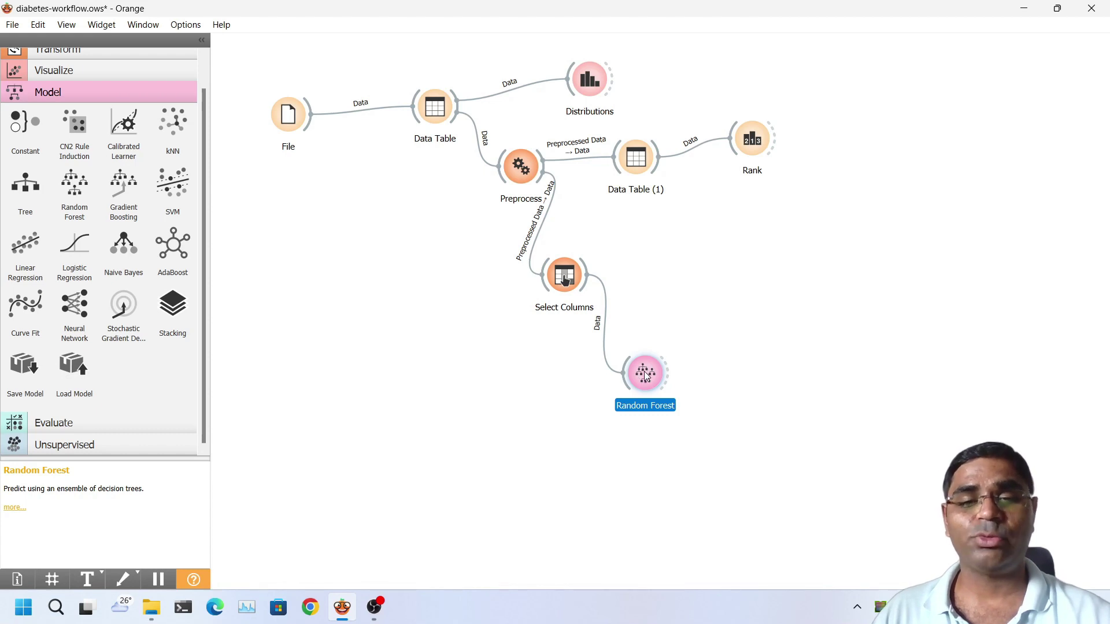
mouse_move(645, 377)
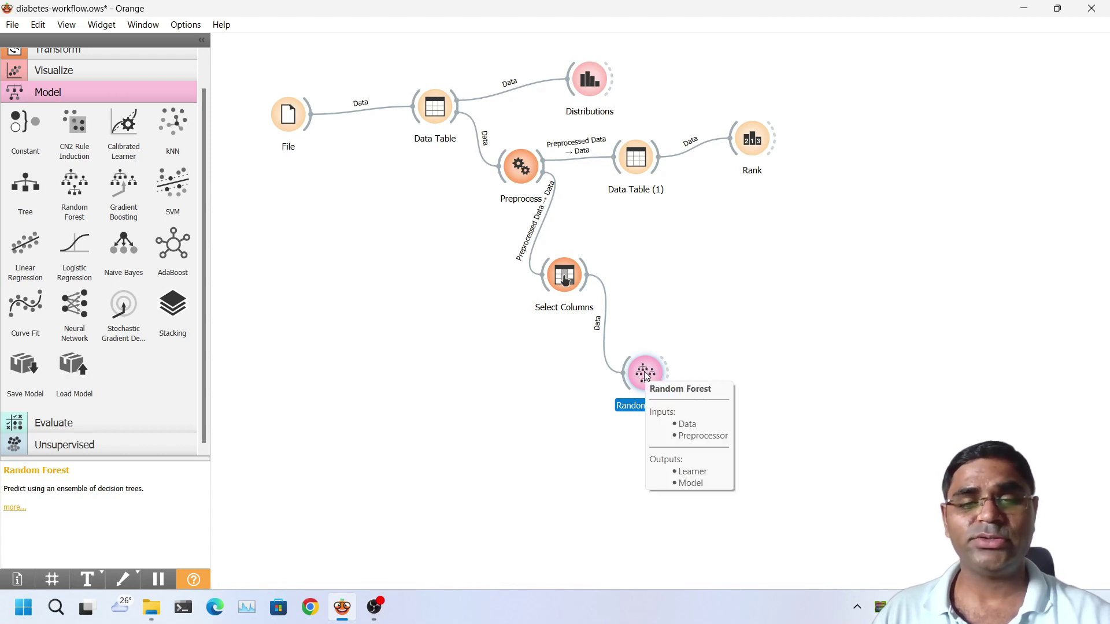
double_click(646, 376)
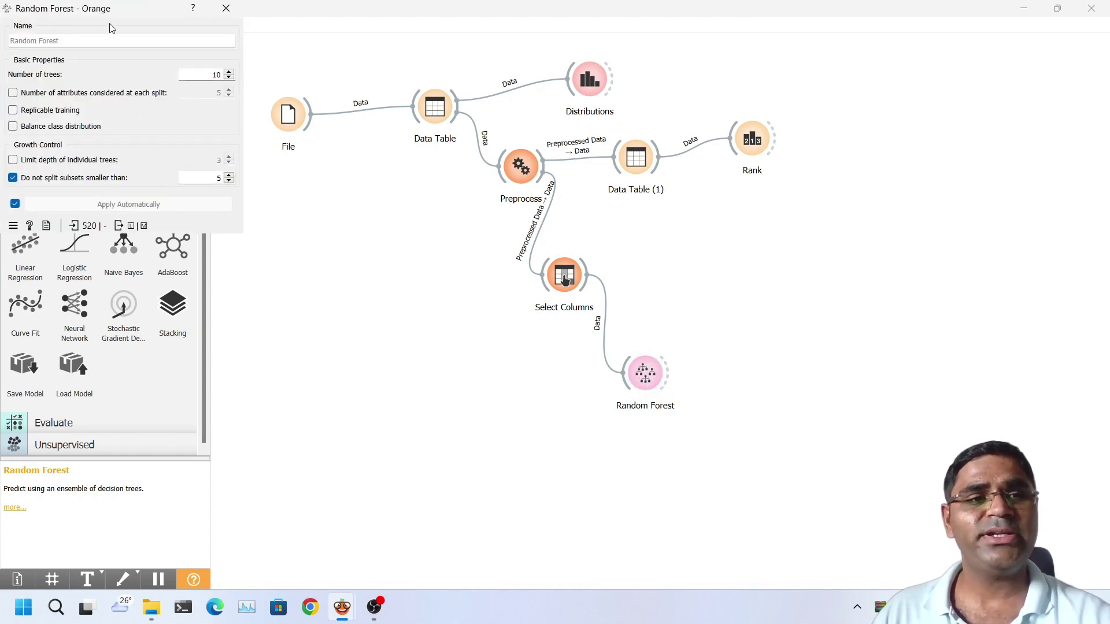
drag(112, 28, 339, 240)
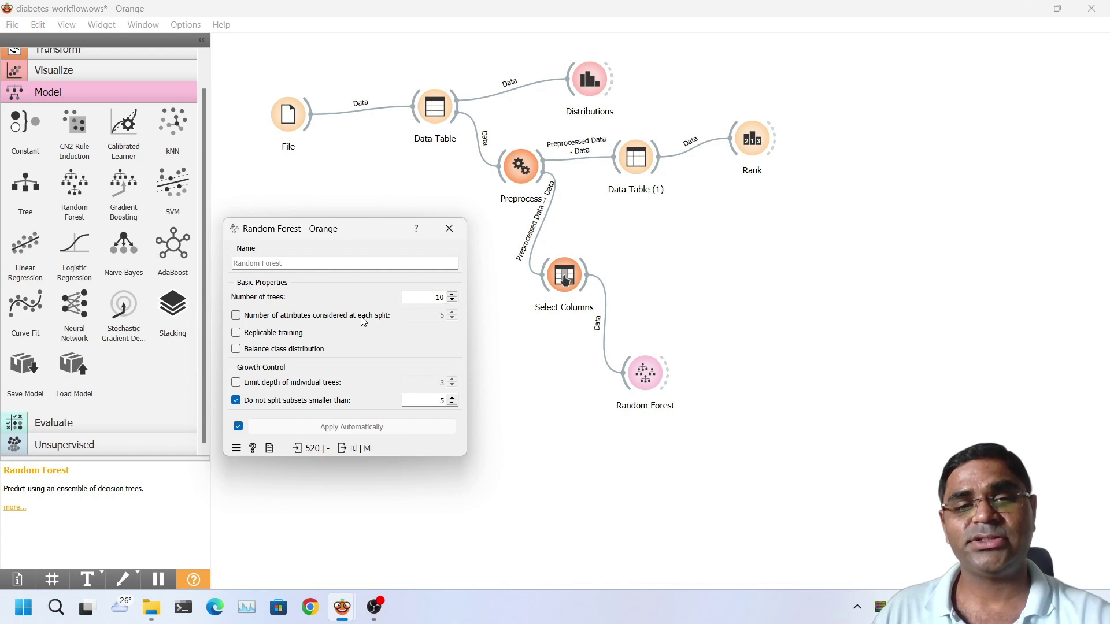
click(448, 232)
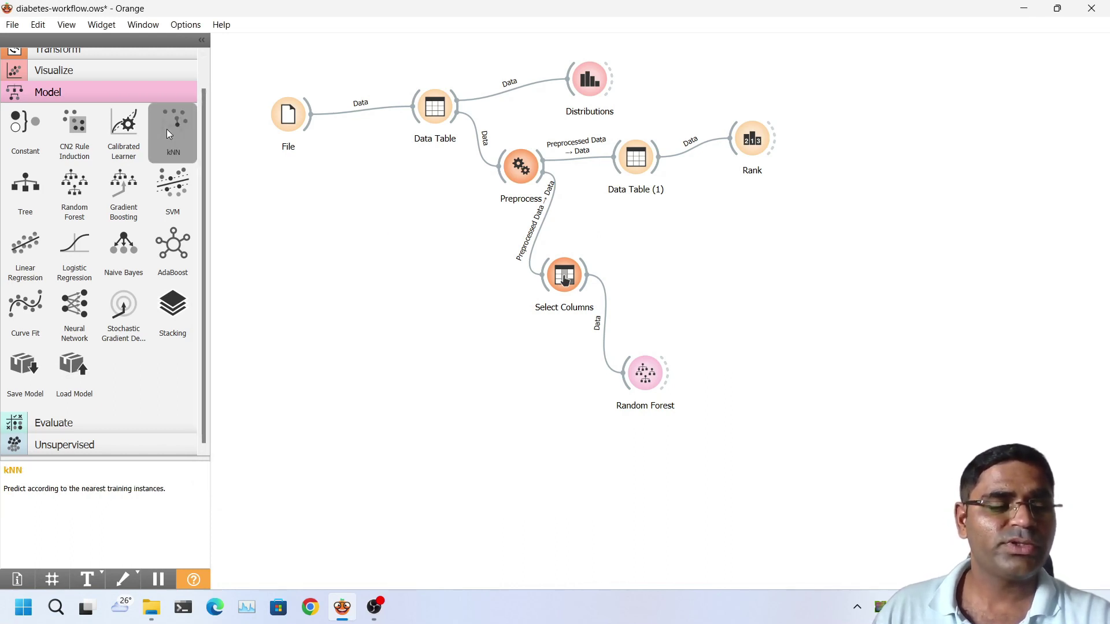
- Add a kNN learner below Random Forest, fed by Select Columns, and tidy the layout
drag(168, 130, 639, 456)
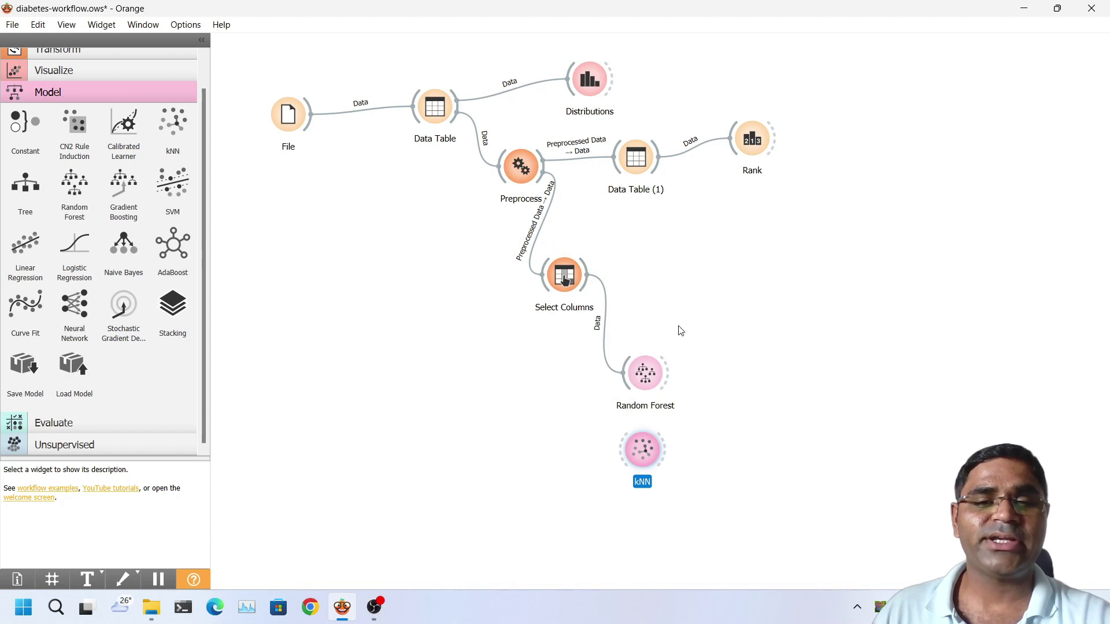
drag(588, 282, 617, 460)
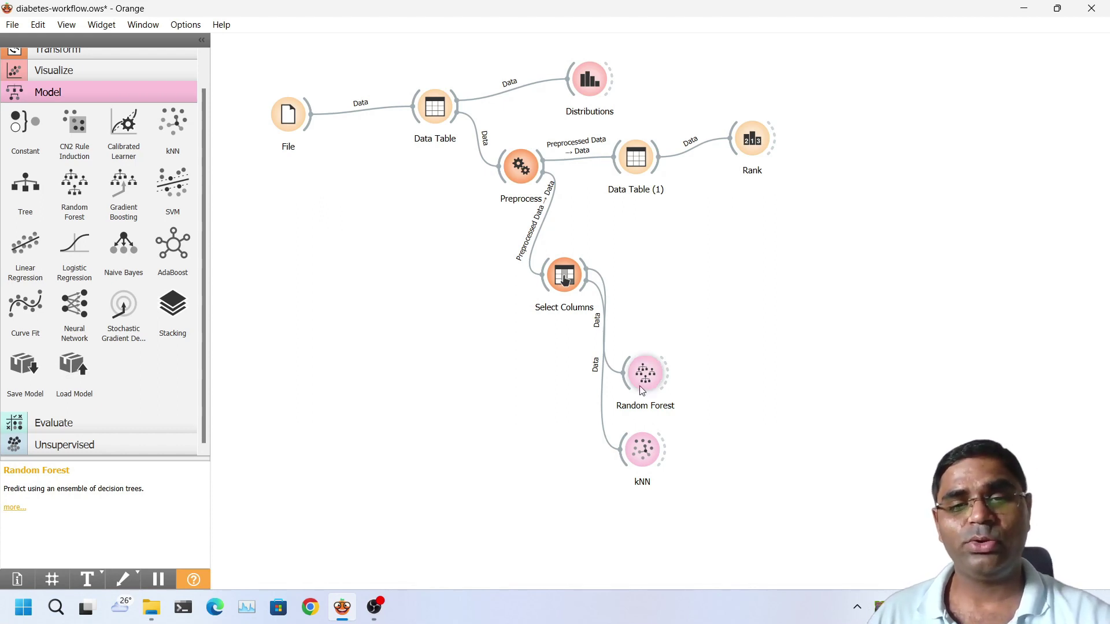
drag(646, 379, 660, 373)
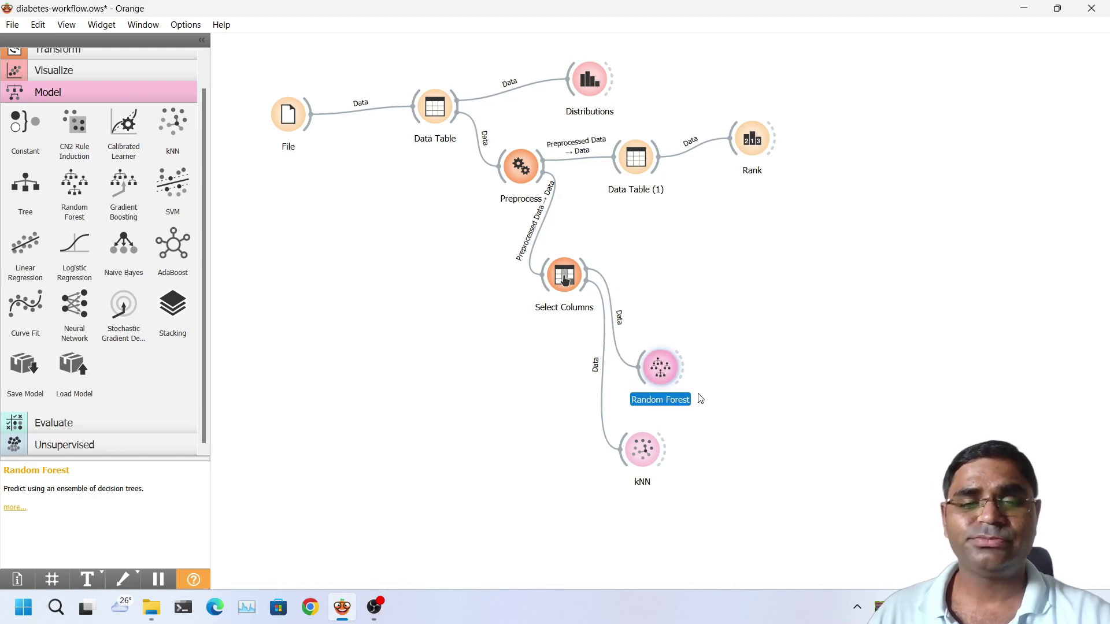
drag(642, 457, 650, 456)
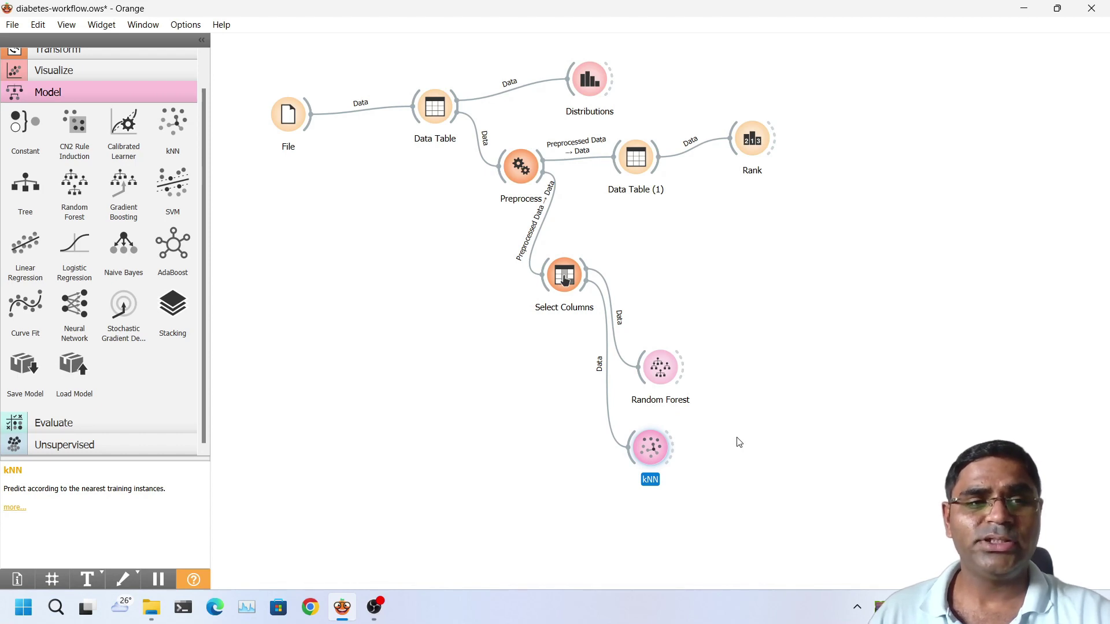
click(748, 339)
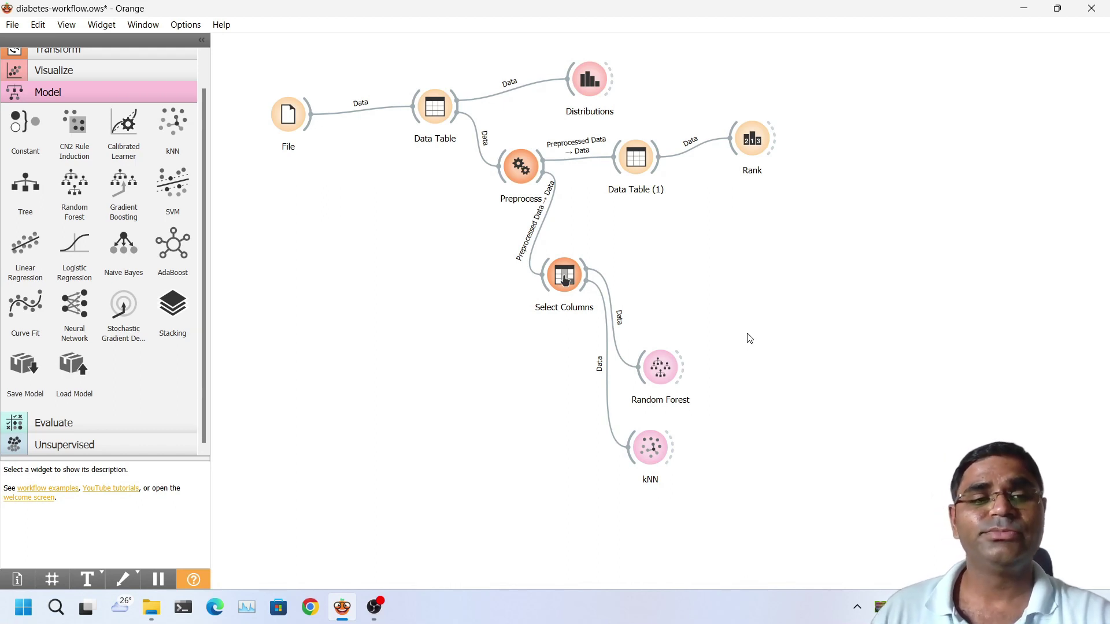
click(53, 422)
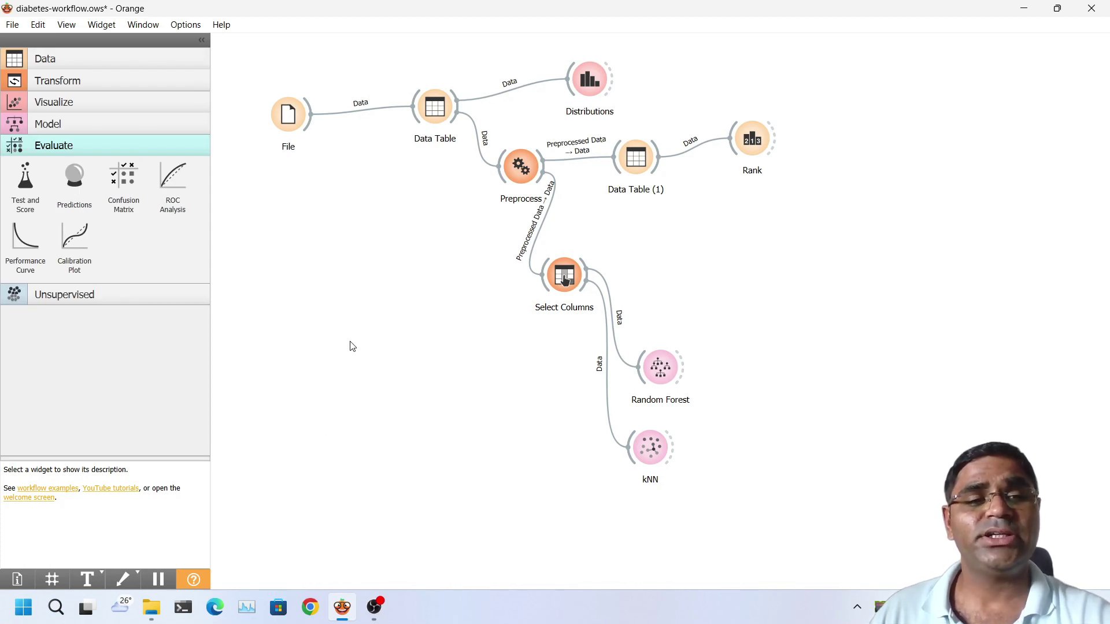
- Link Select Columns and Random Forest into a new Test and Score, showing AUC 0.998, CA 0.979
drag(26, 182, 784, 289)
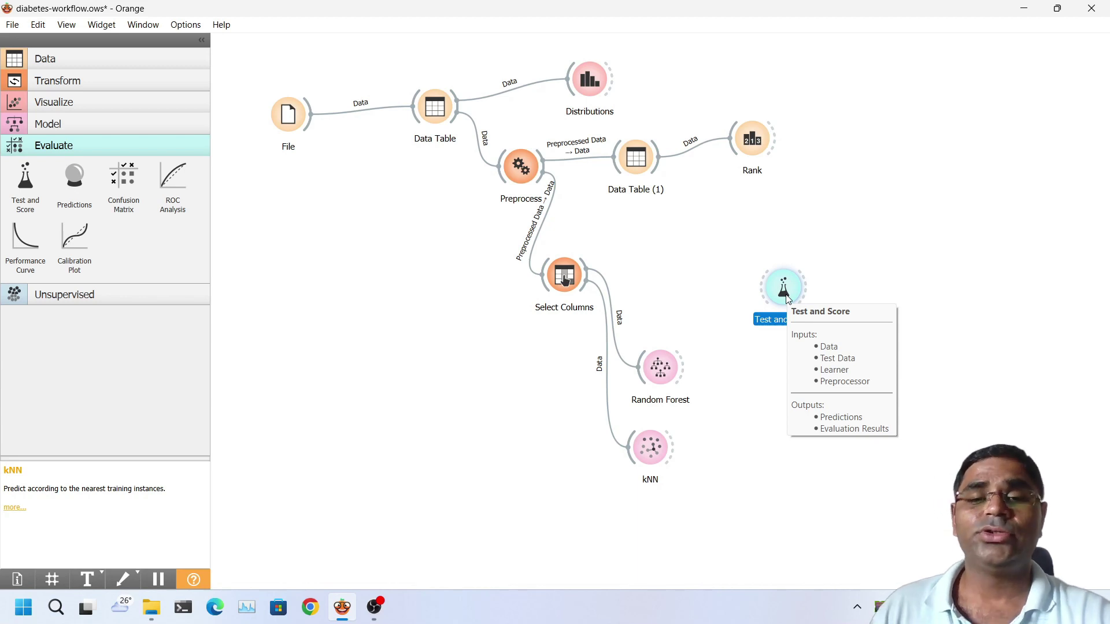
click(753, 426)
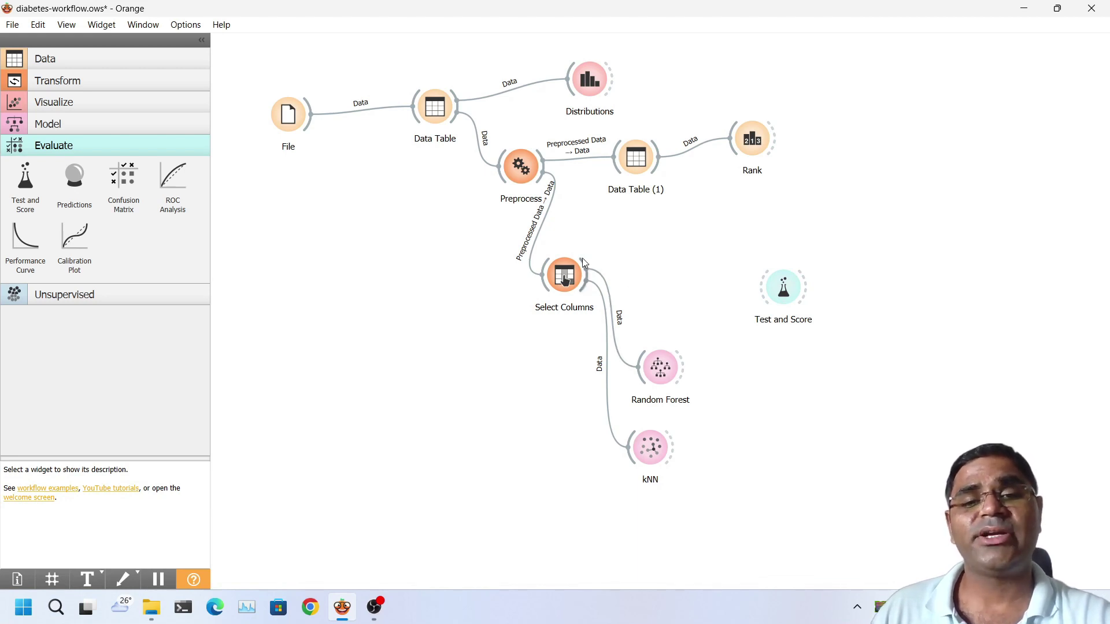
drag(591, 263, 781, 287)
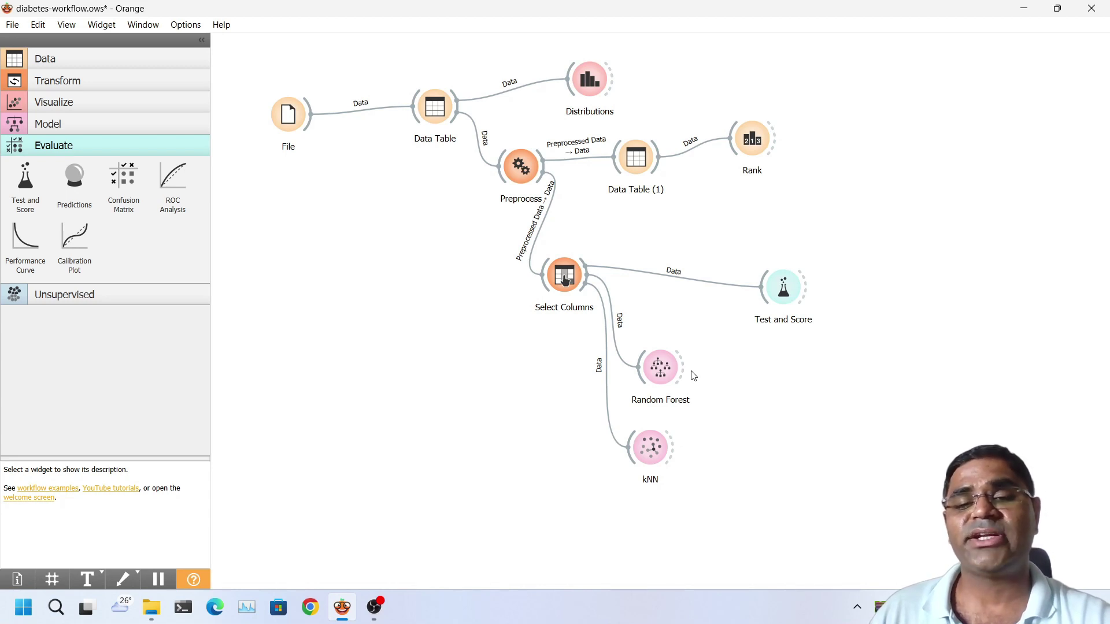
drag(682, 366, 760, 307)
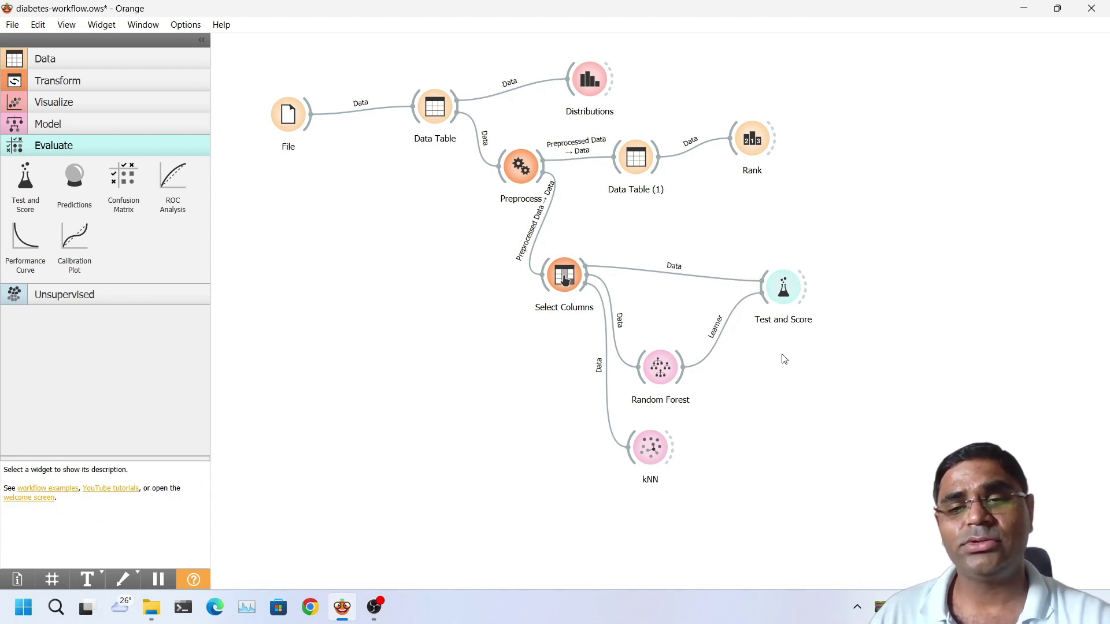
double_click(782, 295)
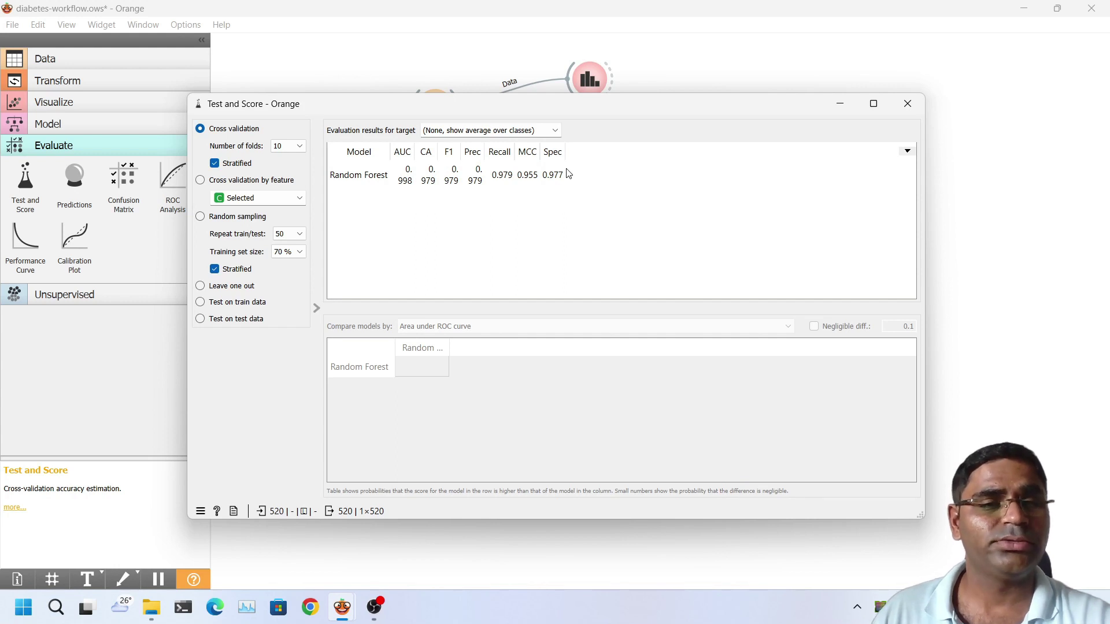
click(535, 134)
click(536, 137)
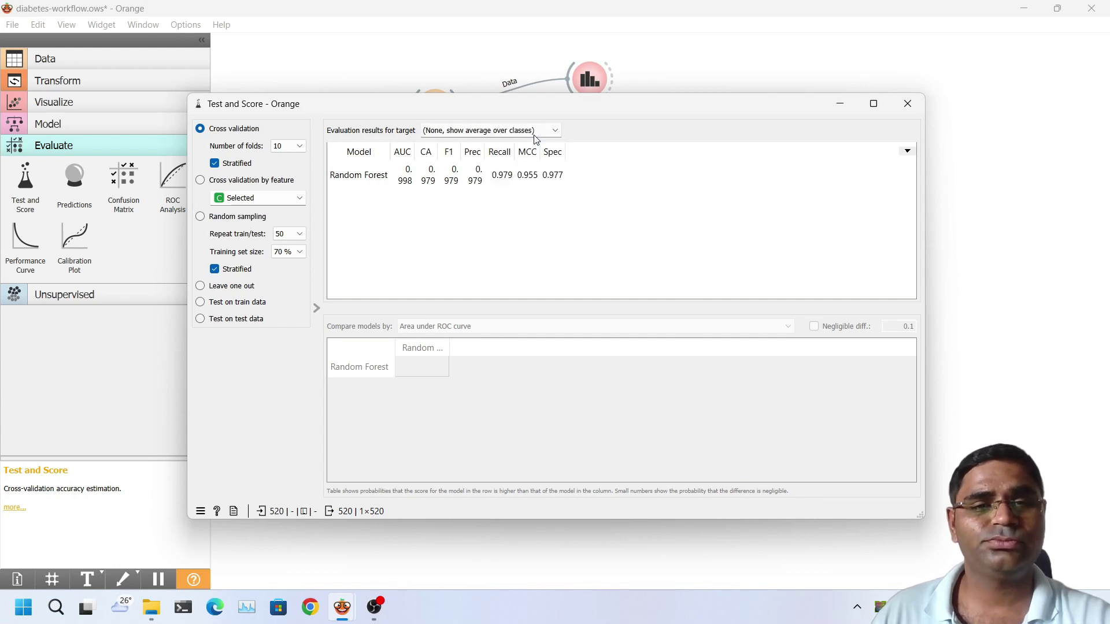
click(908, 104)
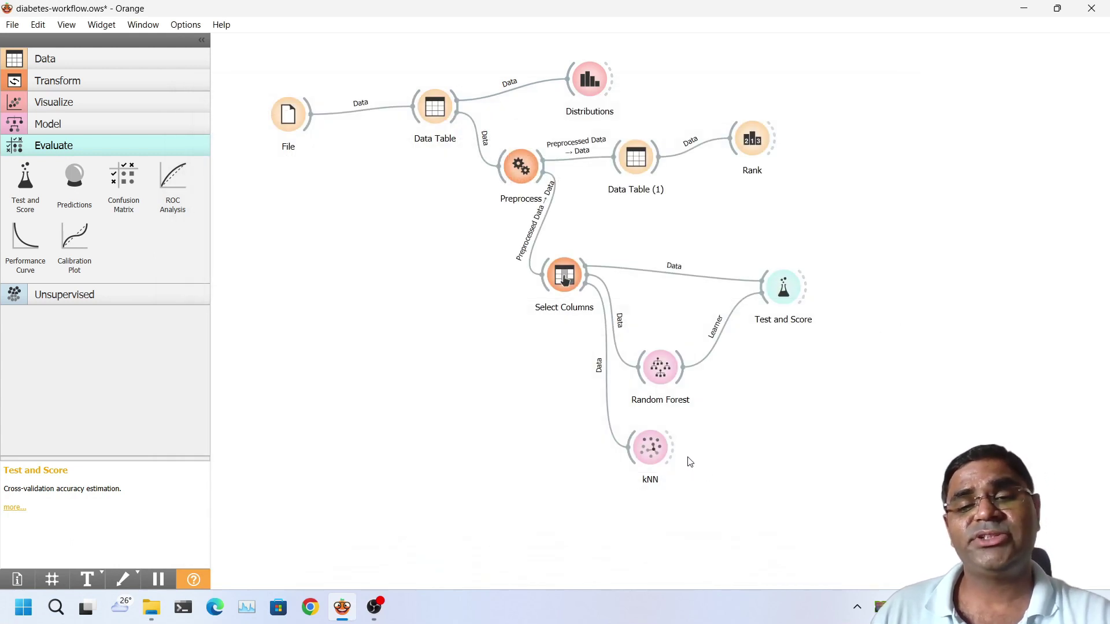
drag(674, 451, 769, 312)
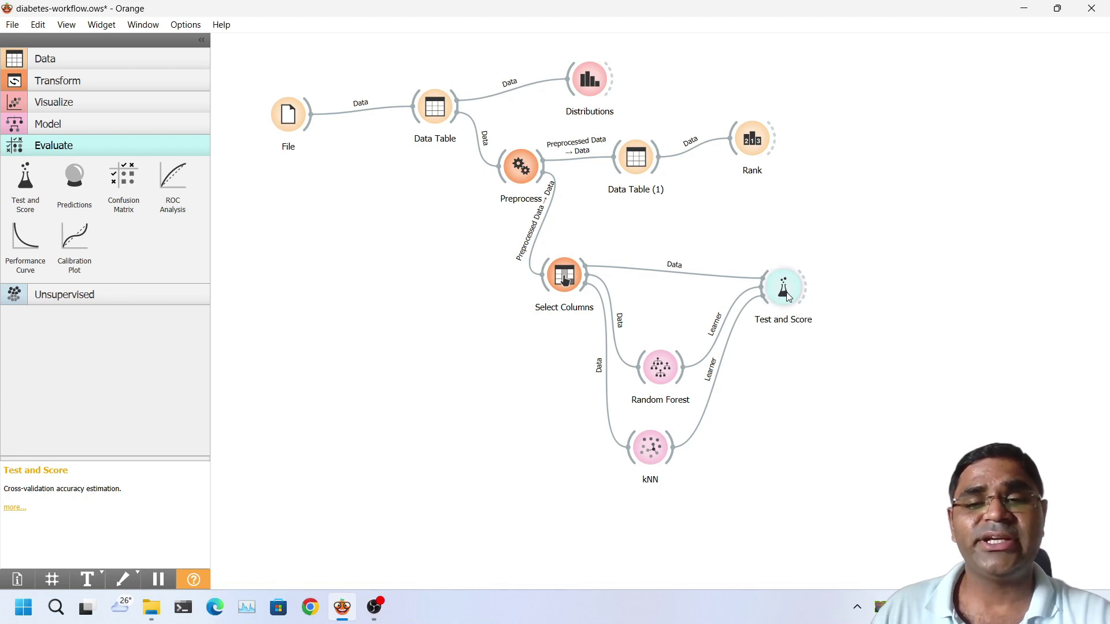
- Reopen Test and Score, check the 'Compare models by' metric options, and close it
mouse_move(788, 302)
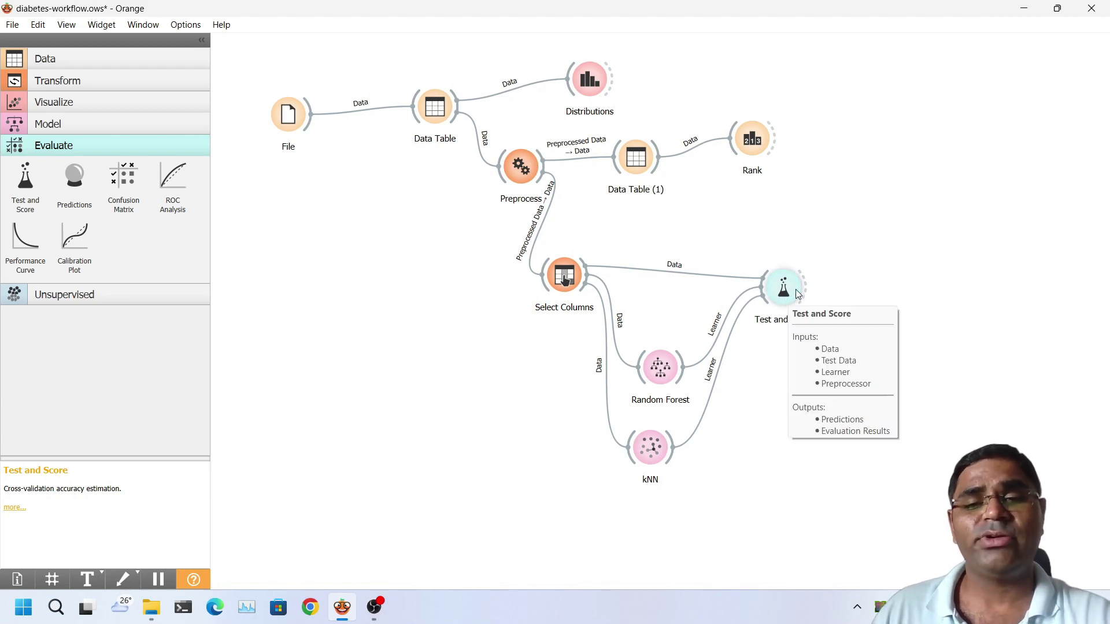
double_click(785, 288)
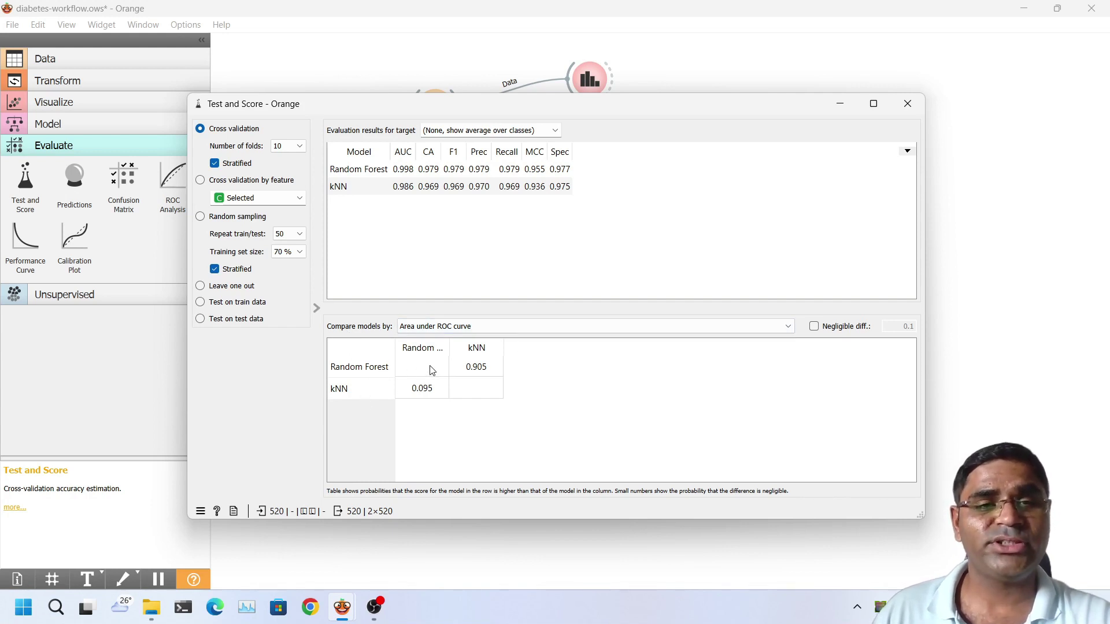
click(532, 334)
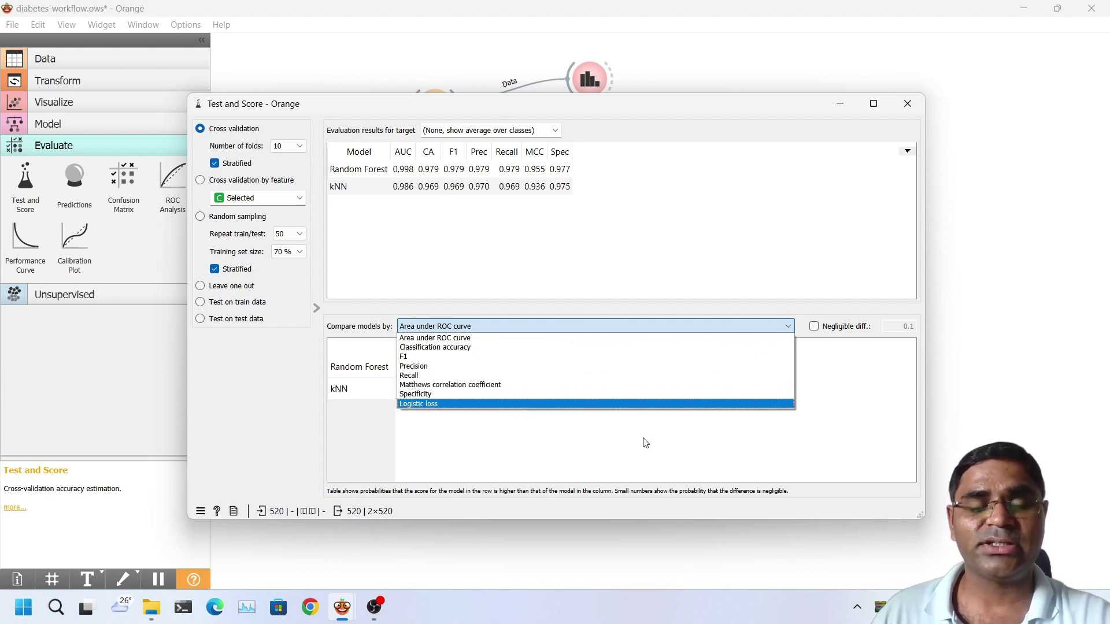
click(600, 347)
key(ctrl+w)
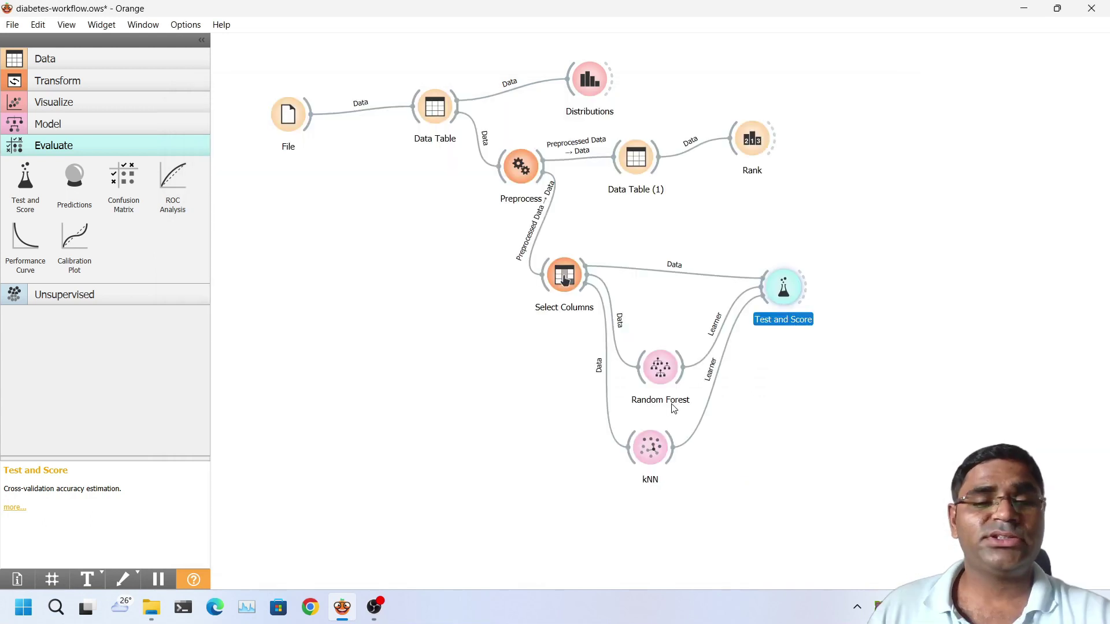
mouse_move(650, 445)
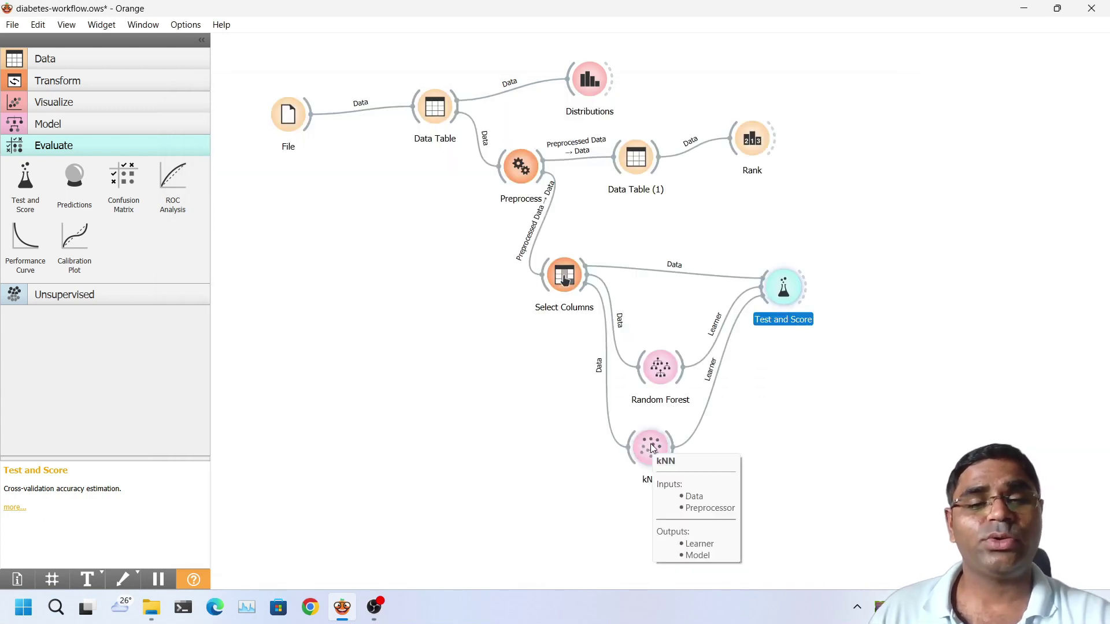
double_click(650, 445)
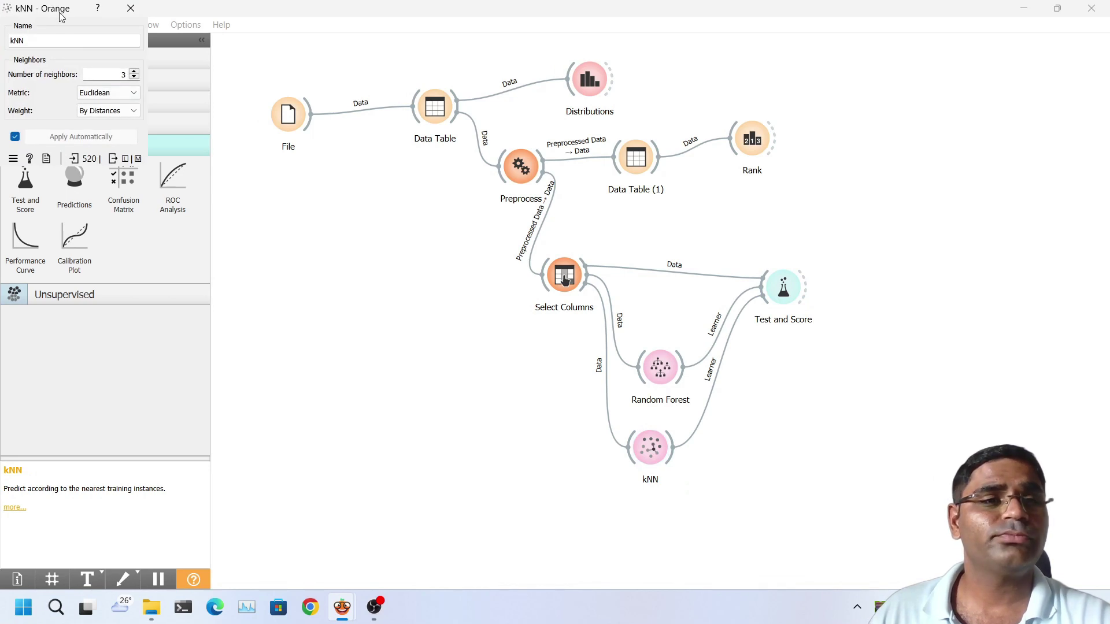
drag(61, 16, 404, 249)
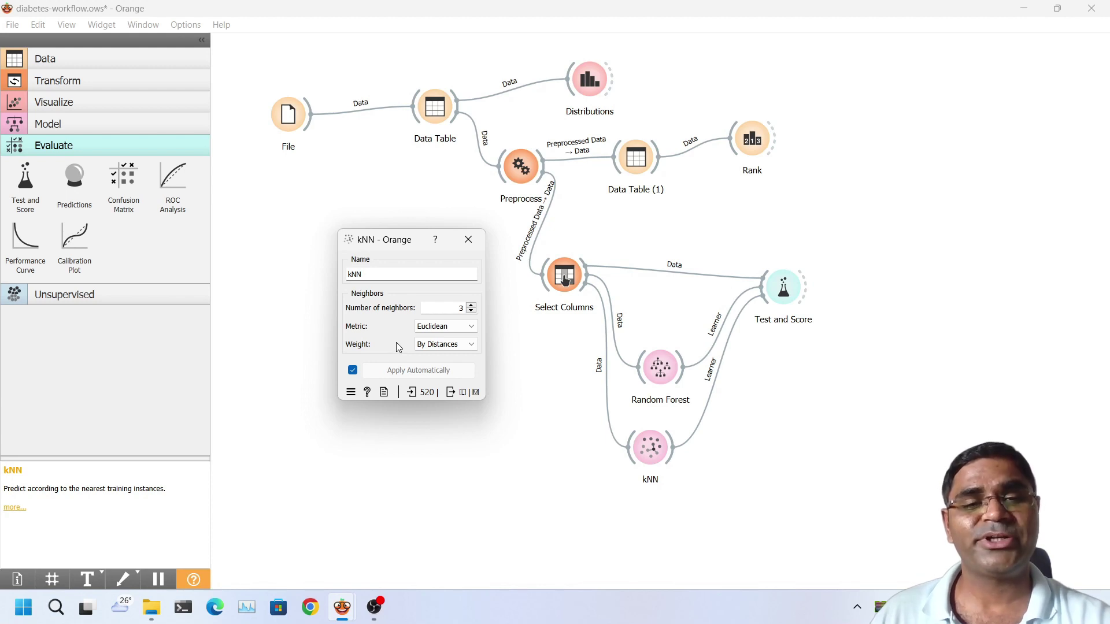
click(467, 239)
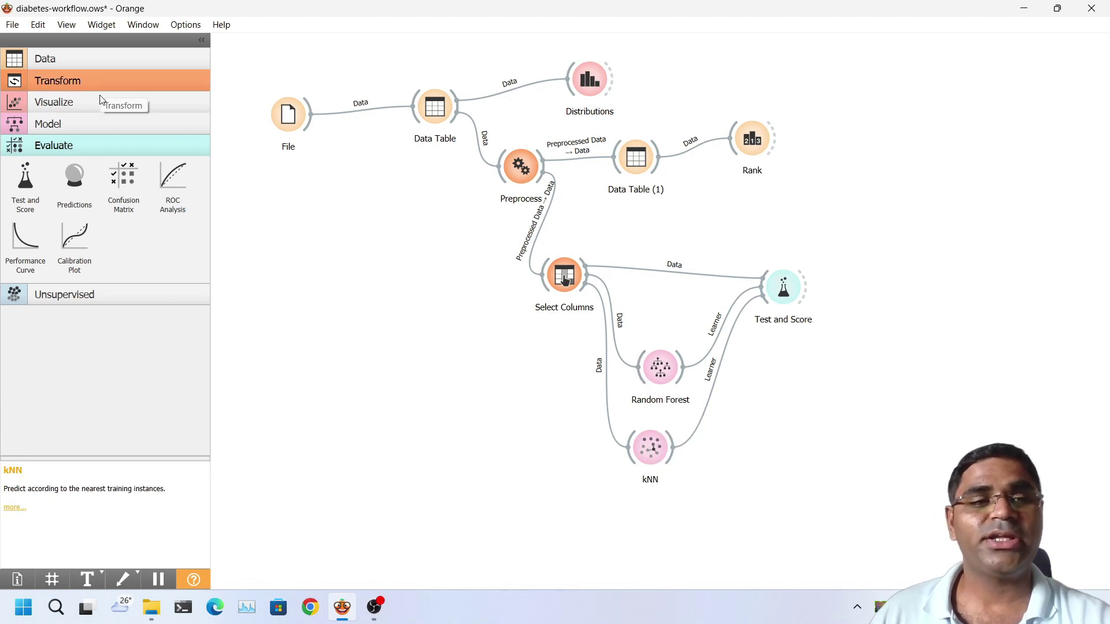
- Add Naive Bayes and Neural Network learners, stacking Random Forest, kNN and them vertically
click(123, 123)
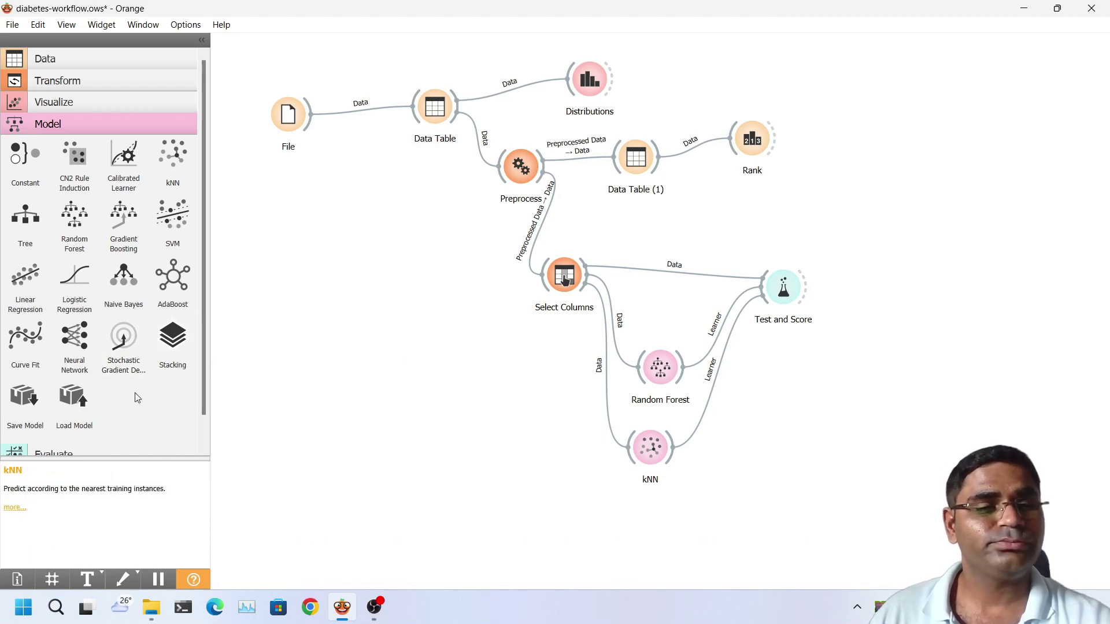
drag(126, 290, 653, 523)
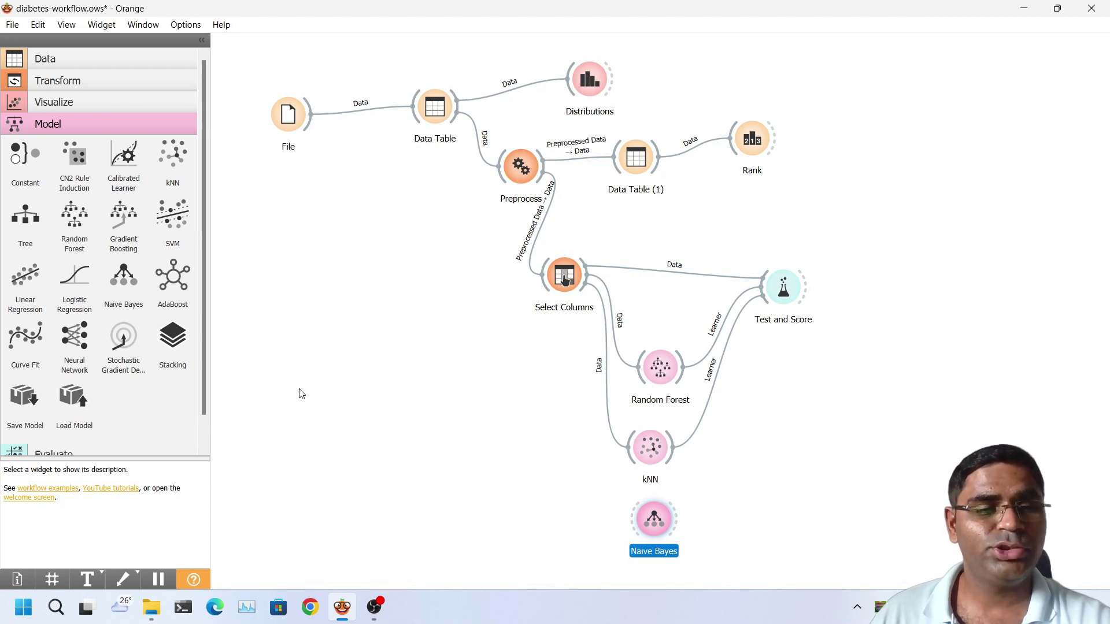
drag(77, 340, 713, 557)
drag(662, 373, 662, 322)
click(652, 448)
drag(651, 448, 652, 397)
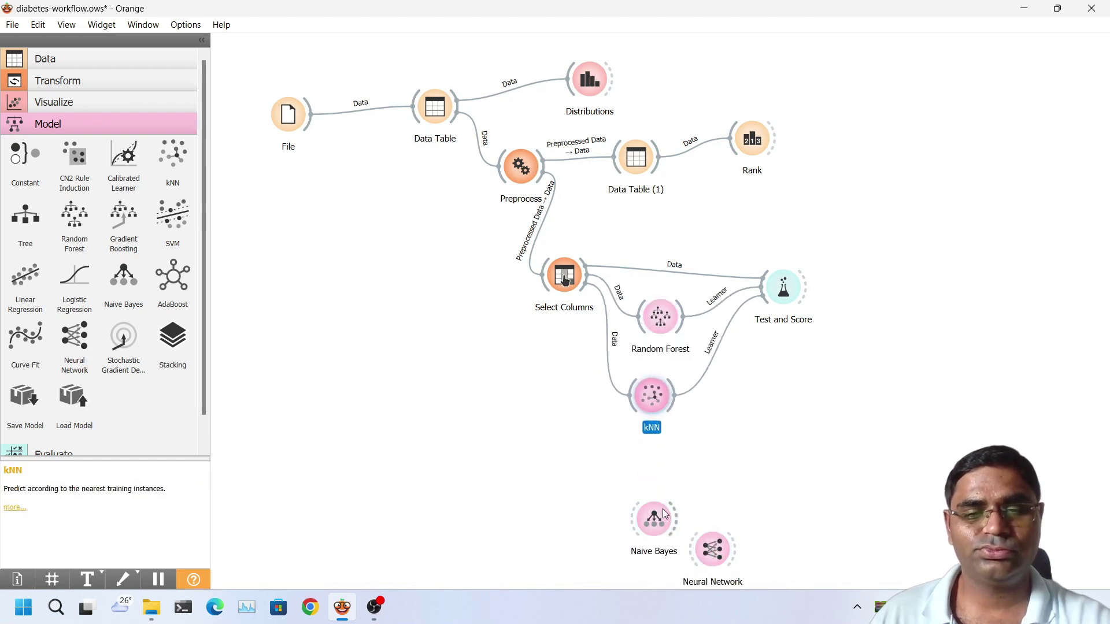
drag(654, 519, 633, 477)
drag(726, 568, 706, 526)
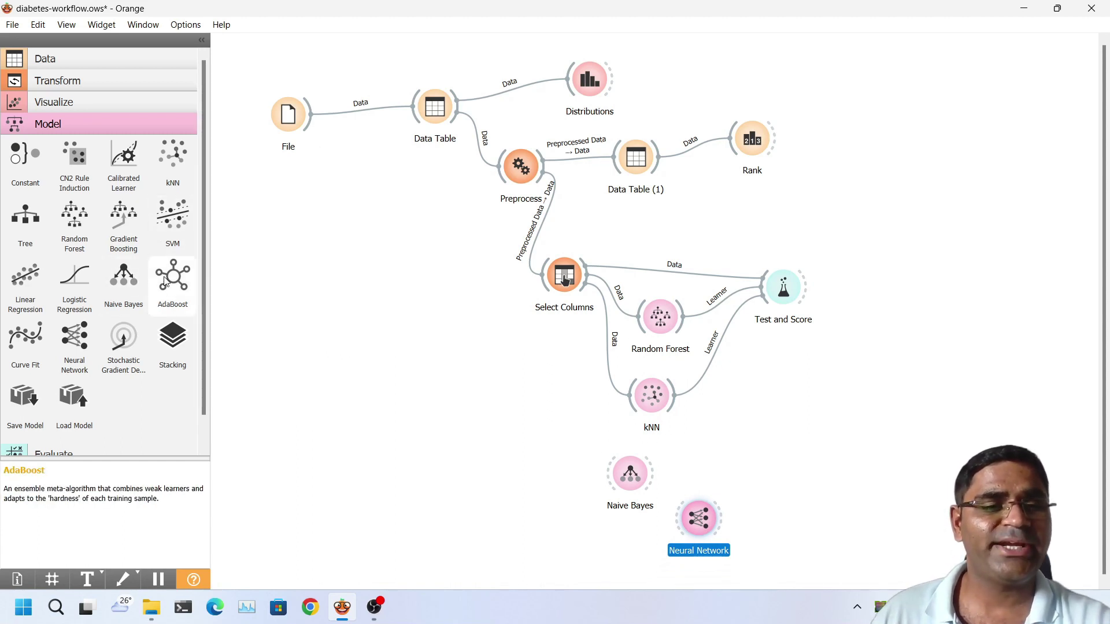
- Add AdaBoost and SVM learners side by side and start linking Select Columns to them
drag(171, 280, 782, 507)
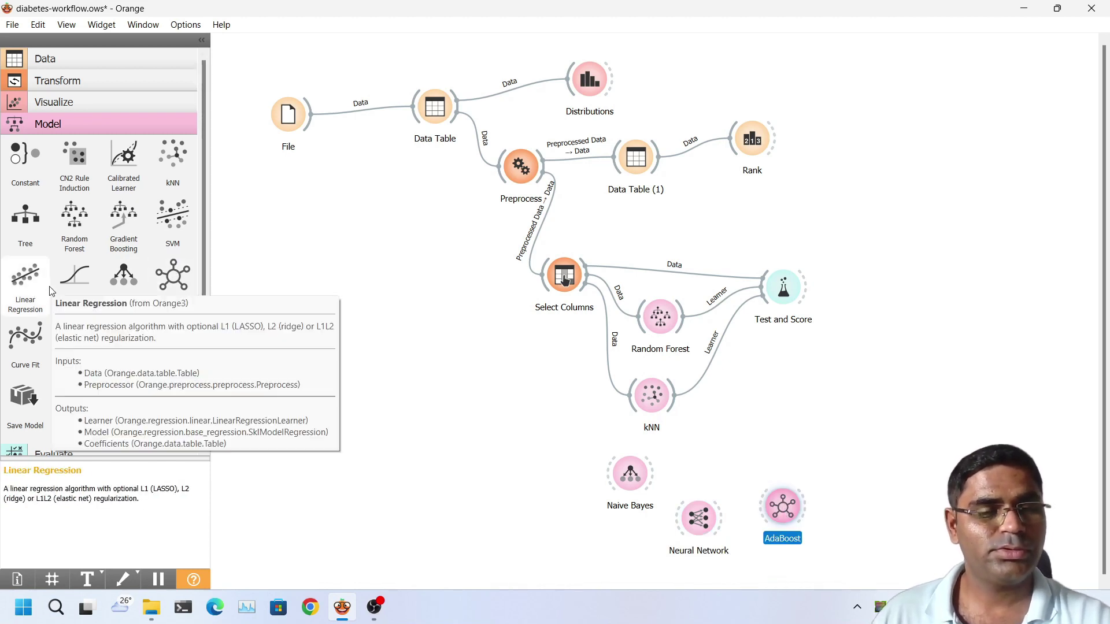
drag(176, 217, 860, 521)
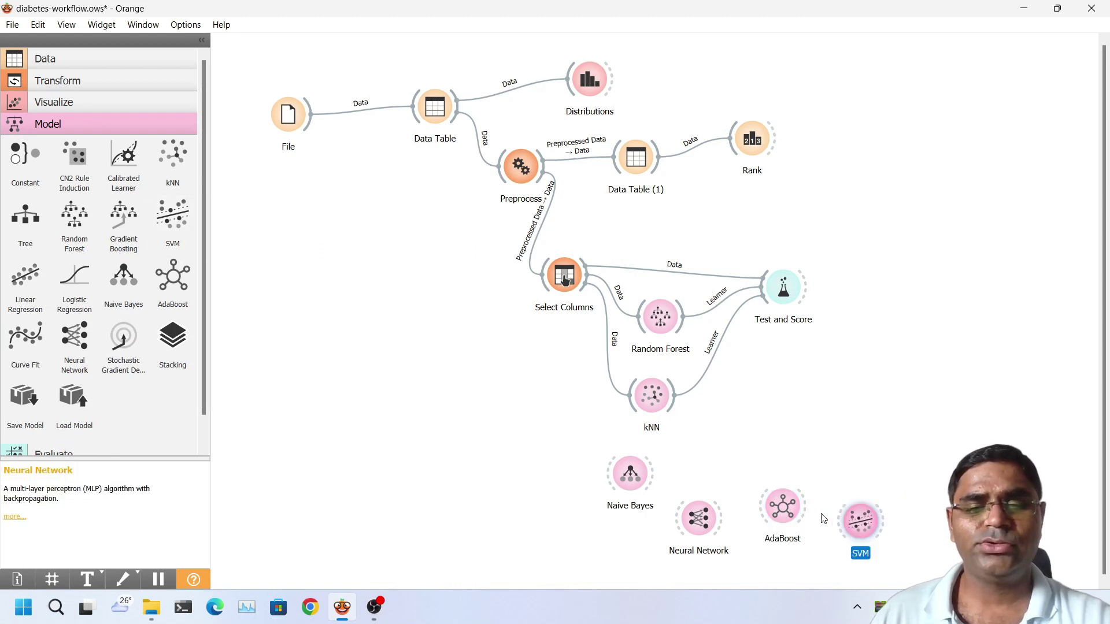
drag(783, 506, 786, 526)
drag(630, 473, 645, 463)
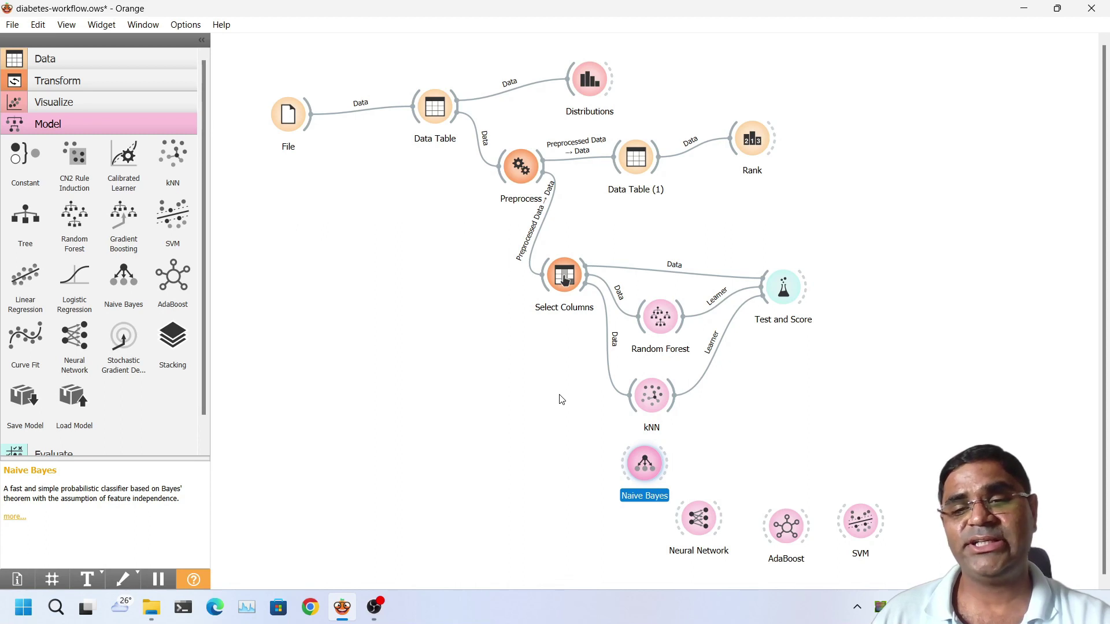
drag(585, 276, 617, 468)
- Link Select Columns data into the new learners including SVM, and wire kNN and Neural Network into Test and Score
drag(582, 296, 665, 515)
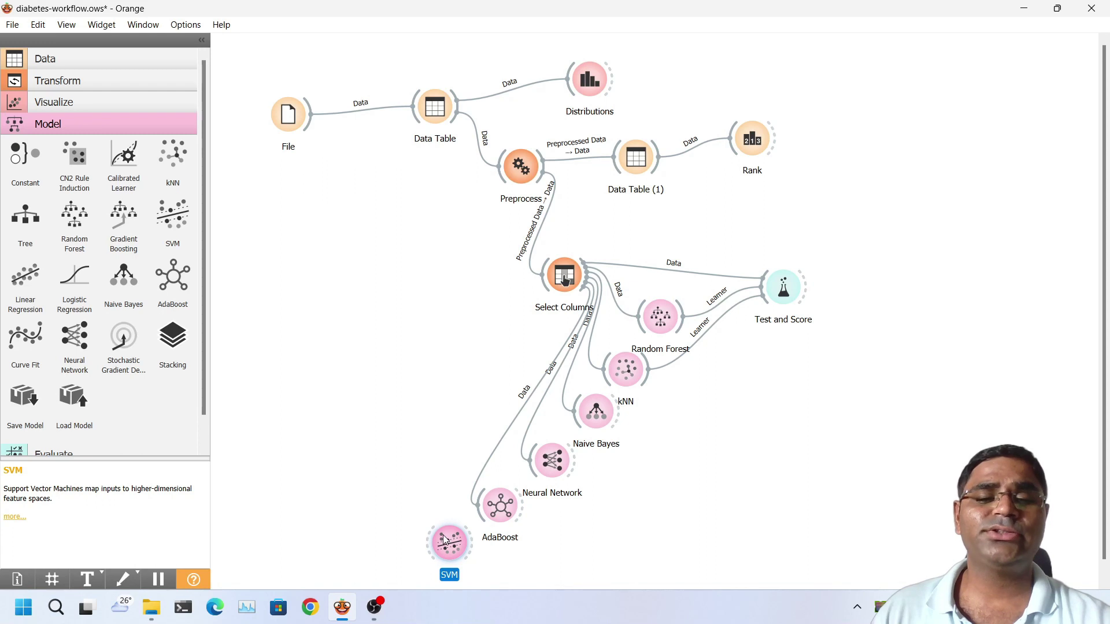
drag(444, 541, 448, 537)
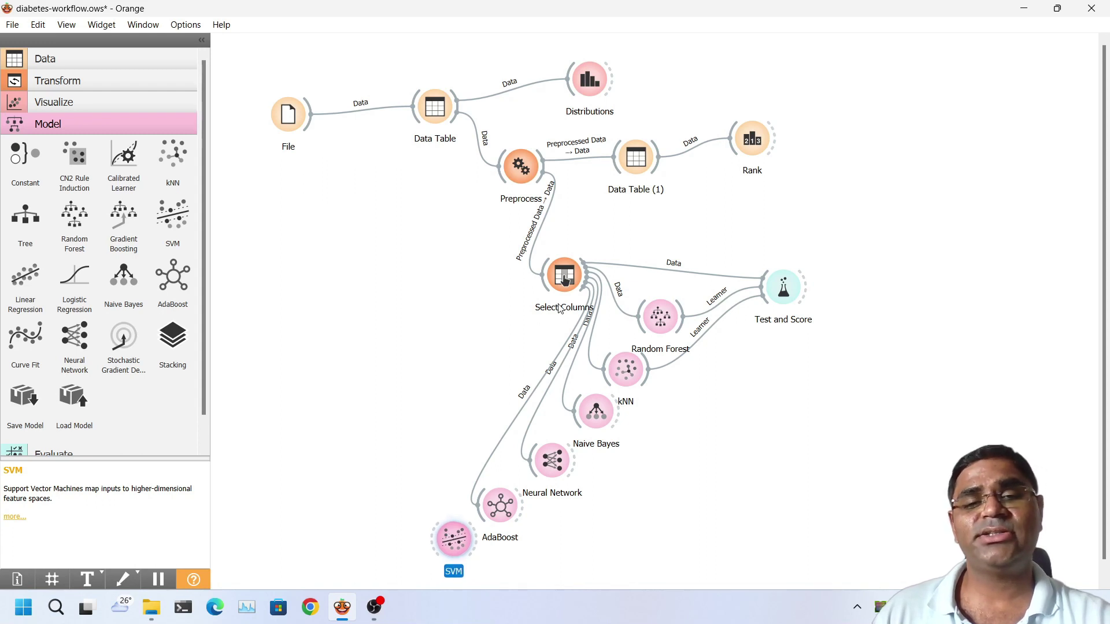
drag(581, 295, 431, 541)
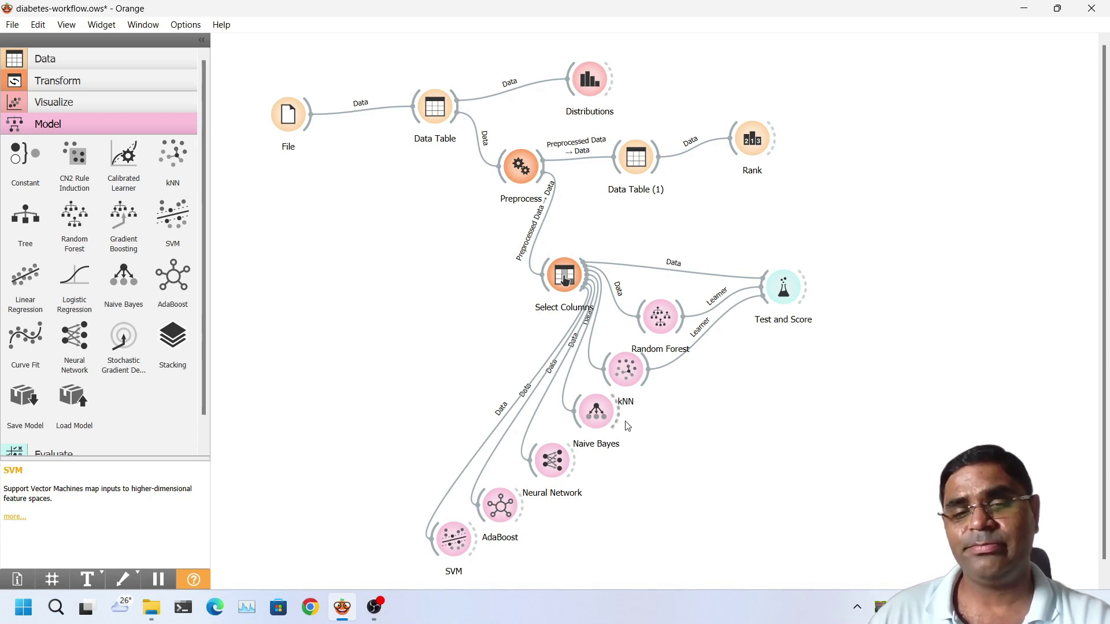
drag(625, 420, 762, 294)
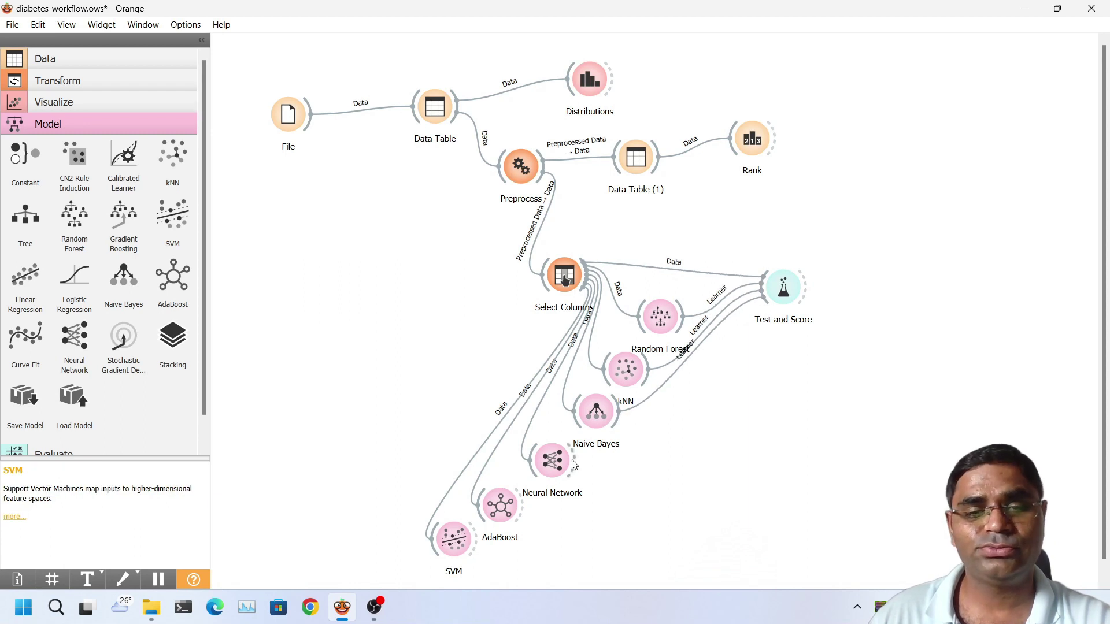
drag(576, 475, 843, 355)
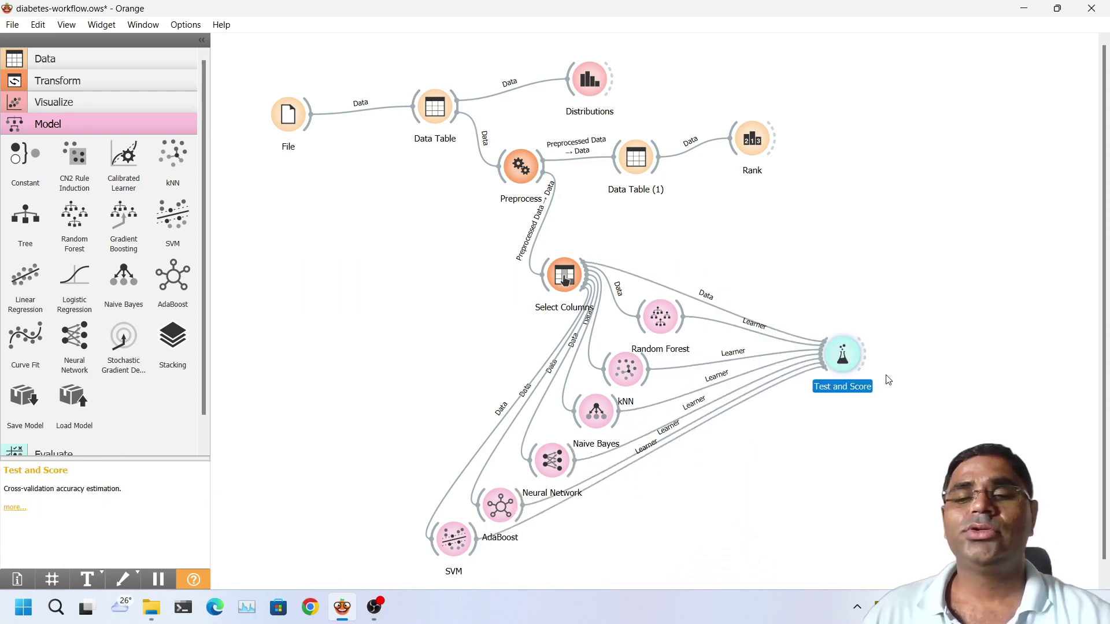
double_click(843, 358)
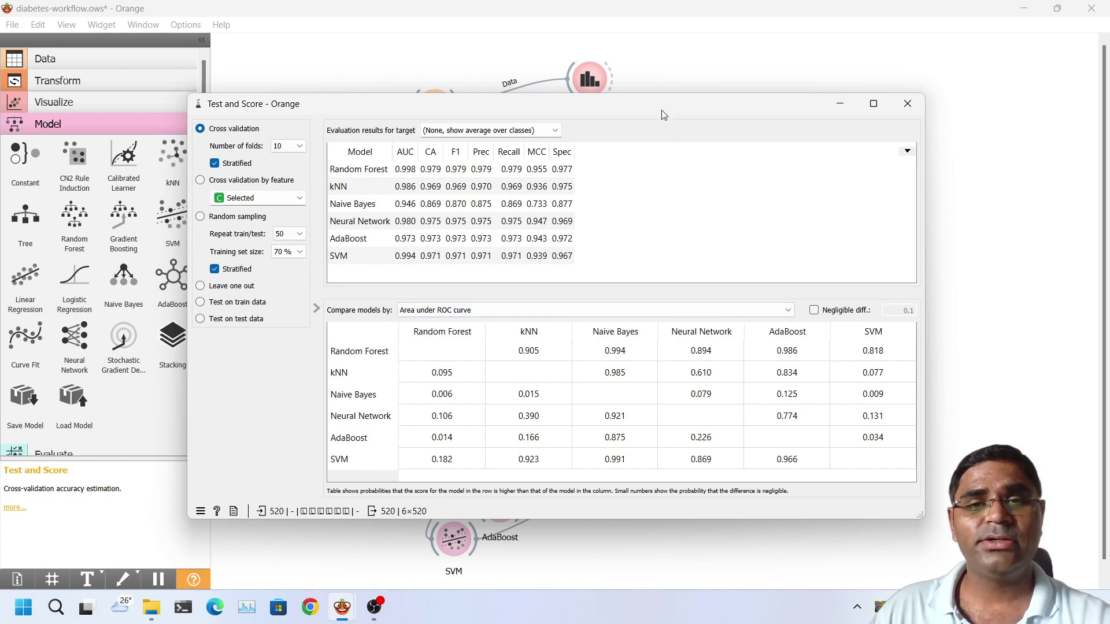
drag(662, 110, 645, 62)
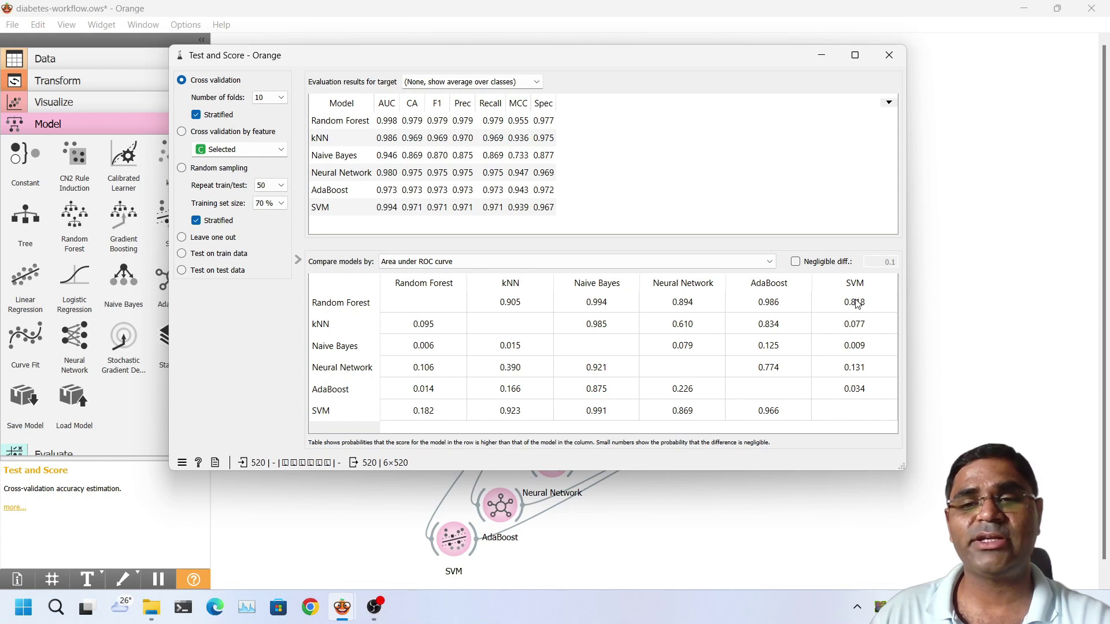
click(890, 56)
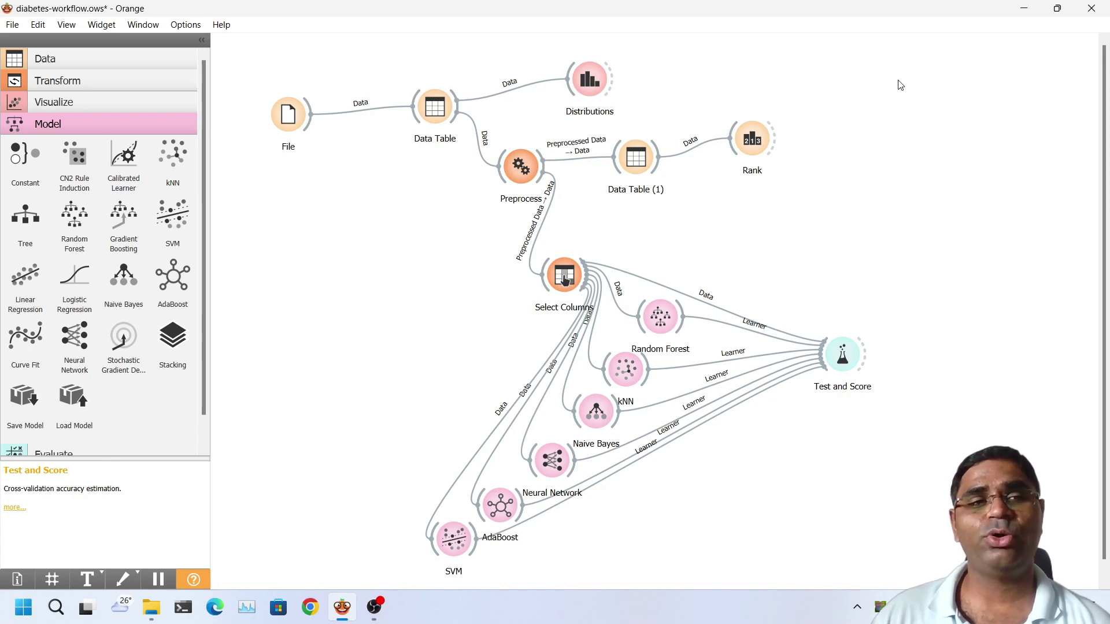
- Save the workflow as diabetes-workflow.ows from the File menu
click(12, 24)
click(64, 152)
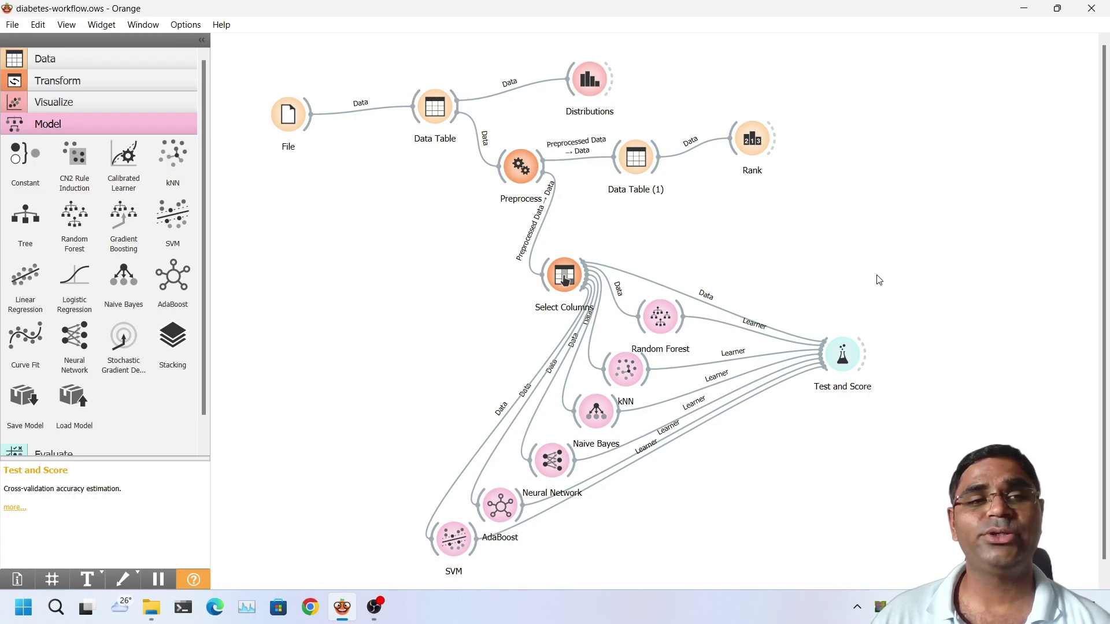